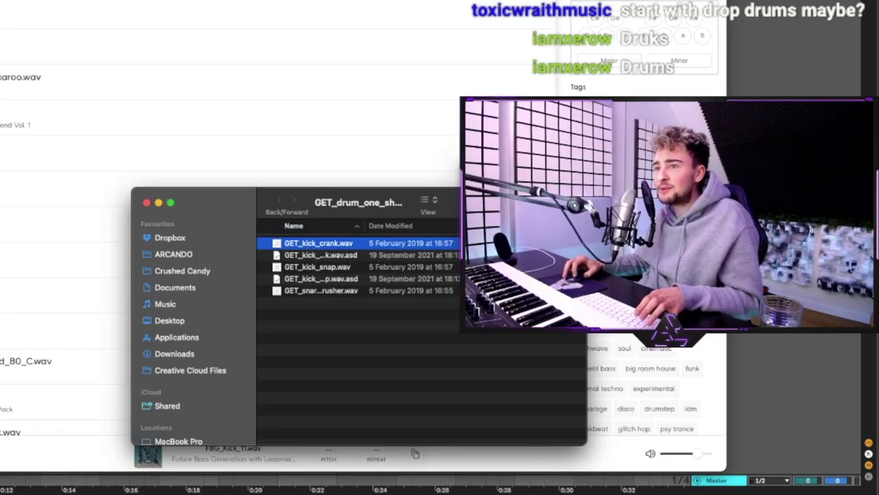
Switch to Ableton Live and duplicate the GET_kick_crank clip into a continuous row of kicks from bar 13
key("super+Tab")
scroll(346, 237, "up", 1)
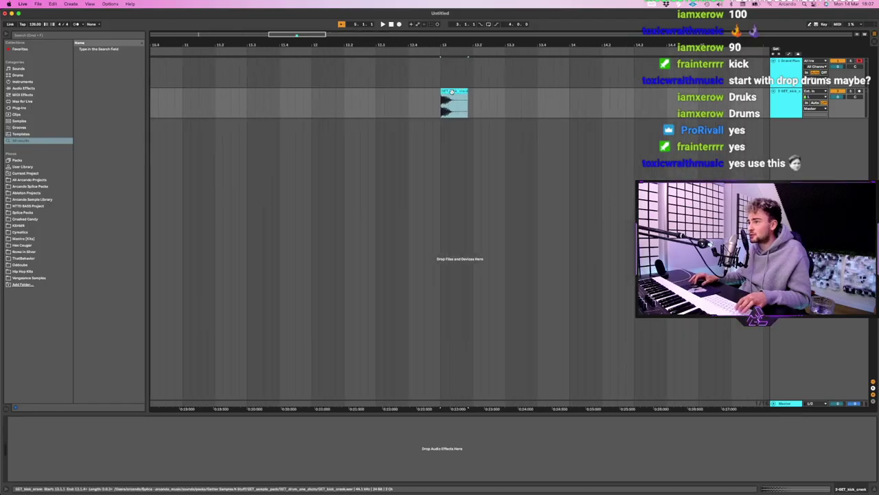
left_click_drag(451, 92, 445, 108)
key("super+d")
key("super+d")
key("super+d")
key("super+d")
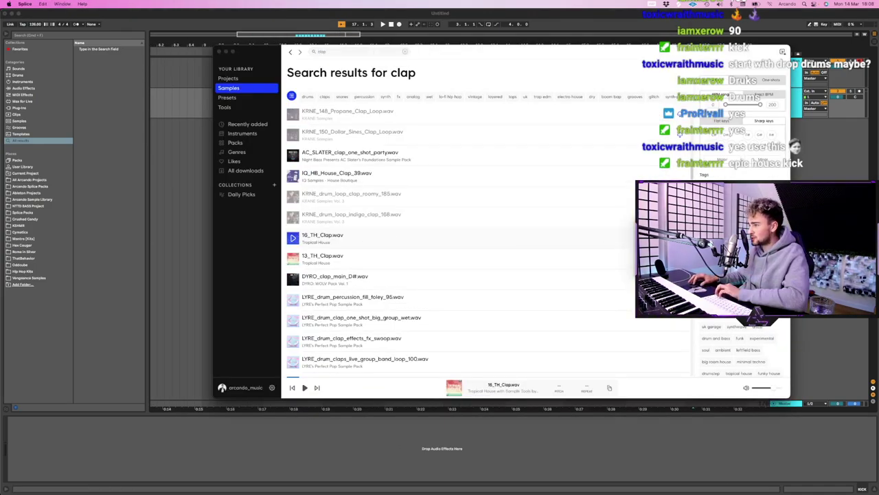
Bring 16_TH_Clap.wav from Splice onto a new track on every second kick and play the beat
left_click(661, 255)
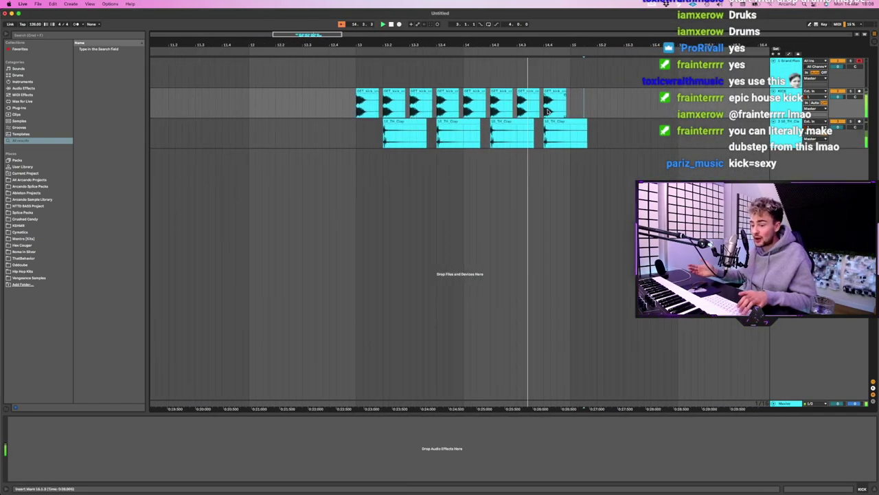
key("space")
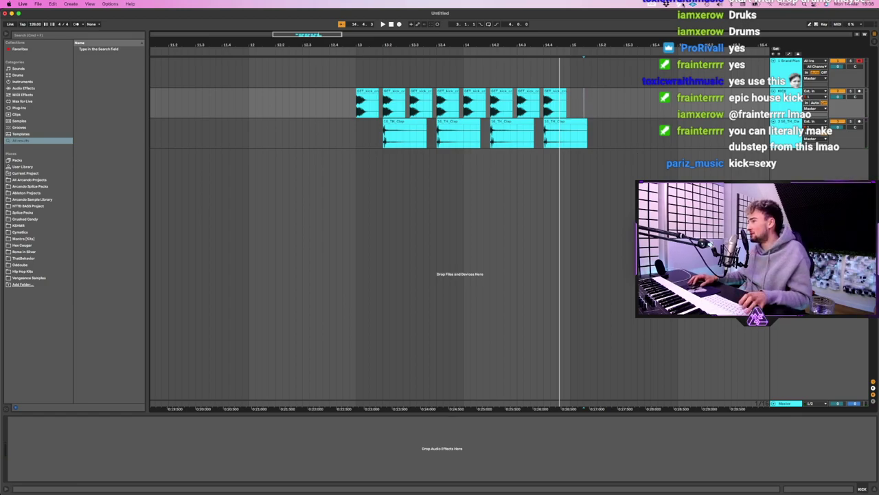
Bring KSHMR_Clap_Hard_01.wav from Splice onto a new track, layered on each existing clap, and play the beat
key("super+Tab")
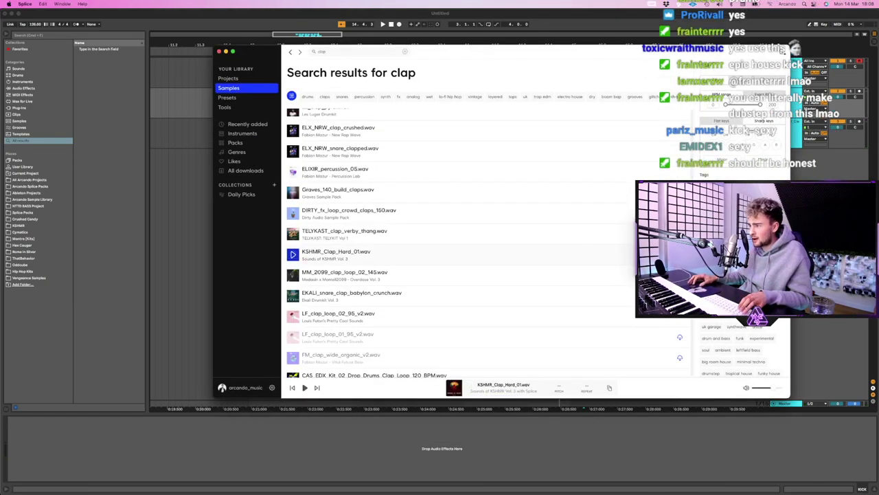
left_click(680, 254)
left_click(226, 51)
left_click_drag(605, 201, 636, 215)
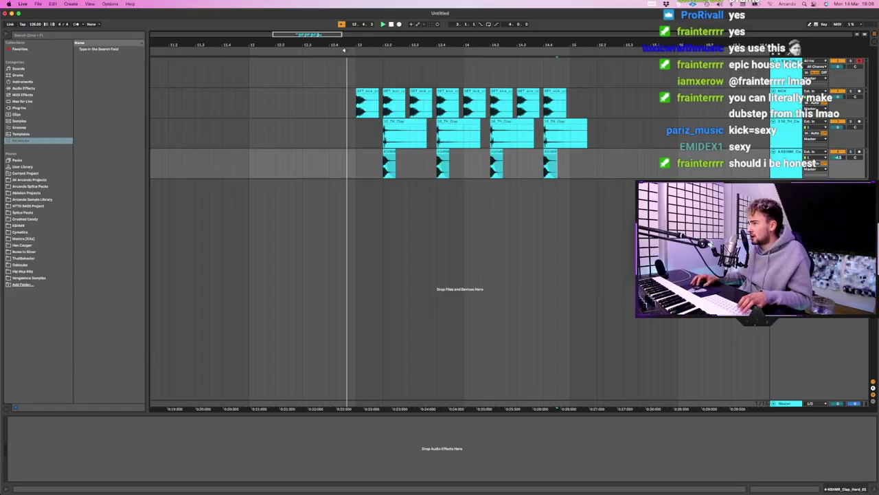
scroll(513, 106, "right", 2)
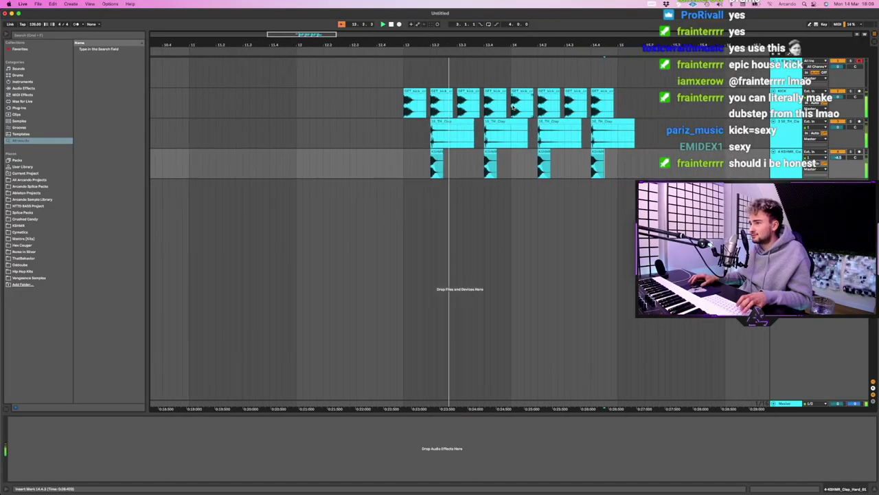
left_click(631, 123)
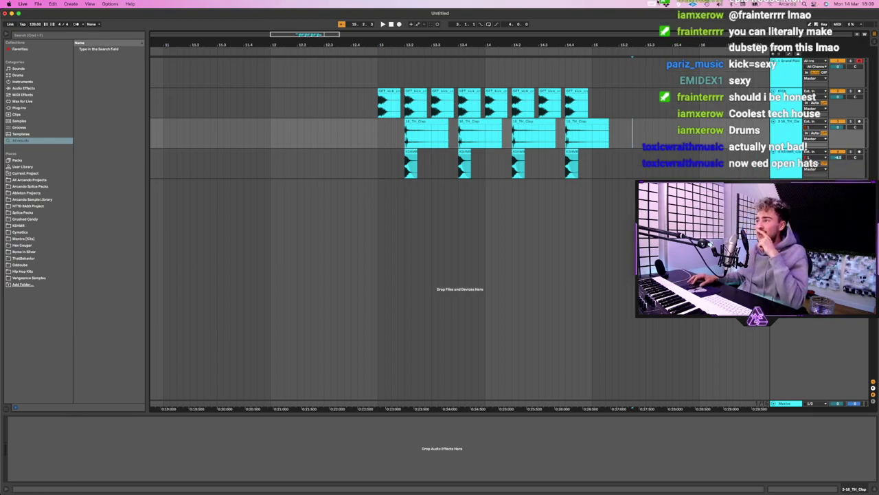
Switch to Splice, search the samples for "hat" and audition hi-hats up to XXX_Hihat_07.wav
key("super+Tab")
double_click(371, 53)
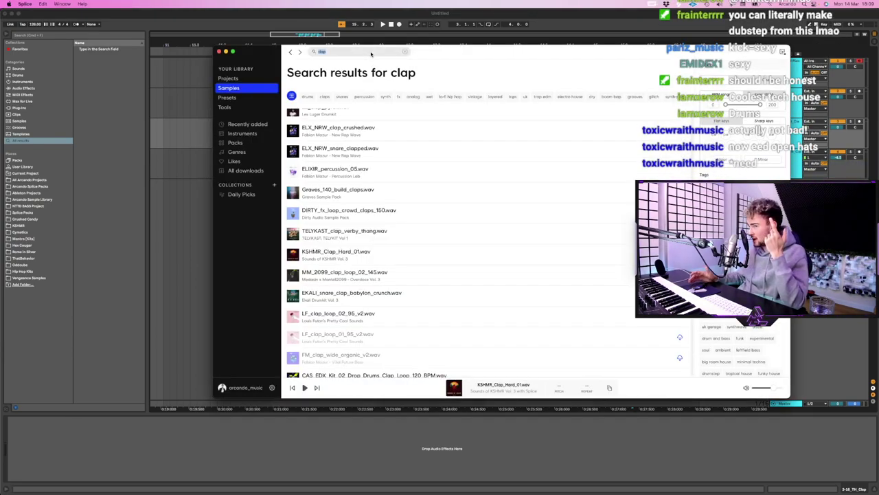
key("Return")
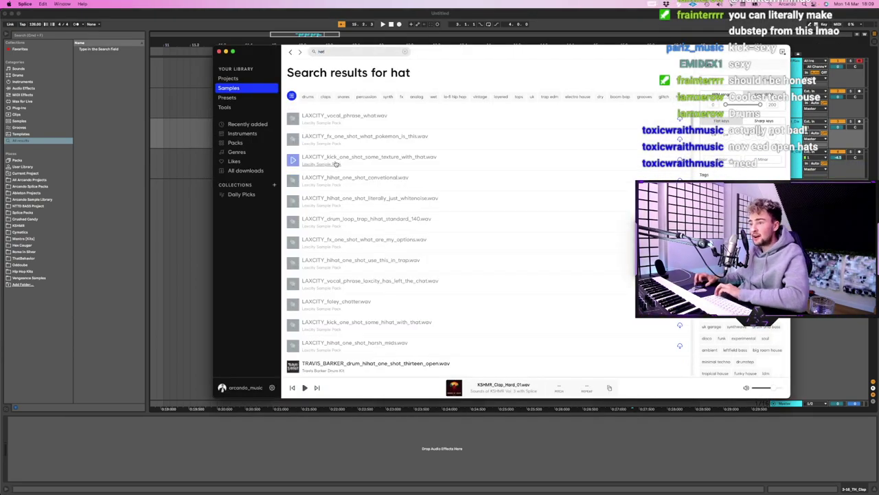
scroll(294, 158, "down", 10)
left_click(293, 235)
left_click(294, 254)
scroll(294, 253, "down", 1)
left_click(295, 253)
scroll(524, 195, "down", 5)
left_click(525, 193)
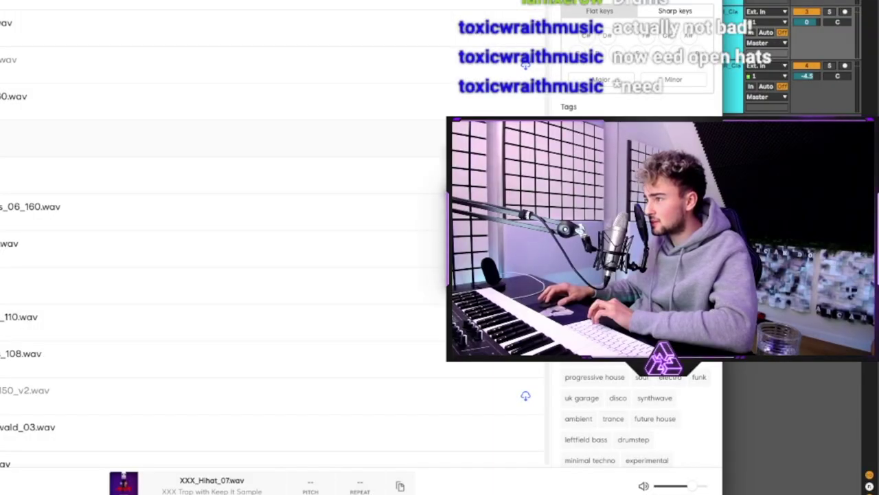
Place XXX_Hihat_07.wav on a new track between the kicks and duplicate it from bar 13 to bar 15
left_click(609, 388)
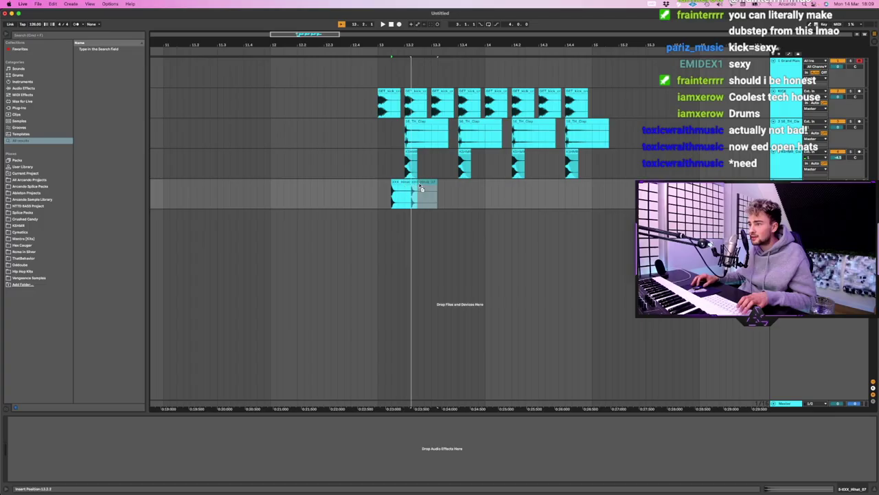
left_click_drag(420, 185, 427, 187)
left_click(453, 206)
key("super+d")
key("super+d")
key("super+d")
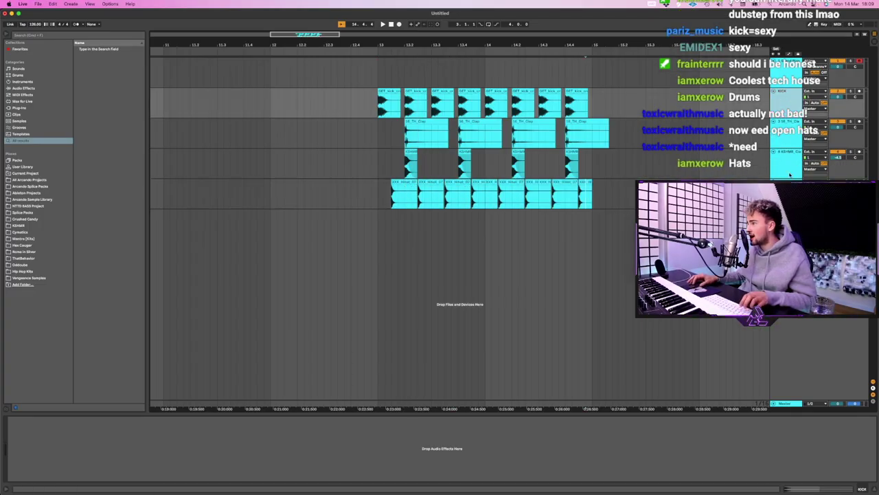
Group the kick, clap and hi-hat tracks as DRUMS and play the pattern
key("super+g")
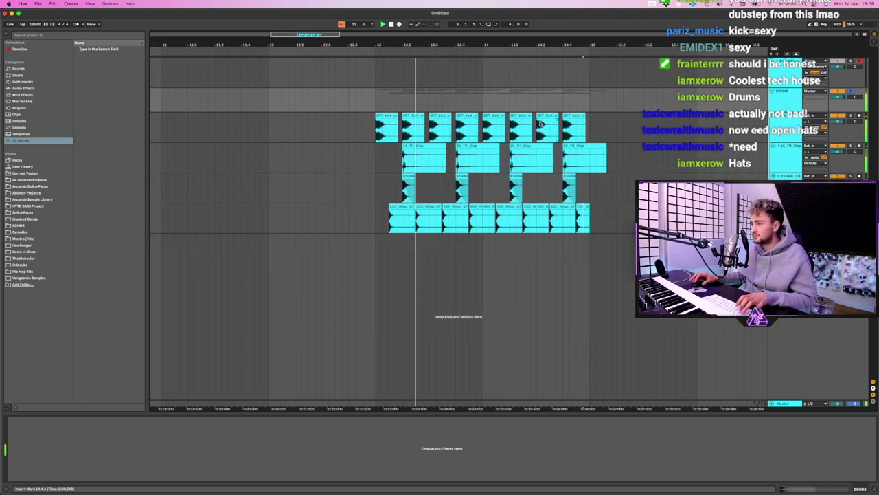
left_click(711, 219)
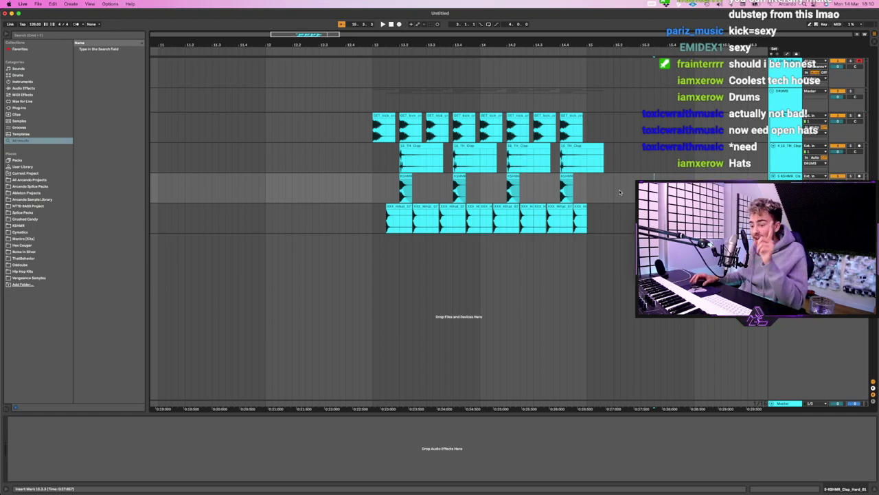
Search the browser for "open hat" and place TPS - Cosmic - Open Hat 06.wav on a new track below the hi-hats
left_click(123, 34)
type("open hat")
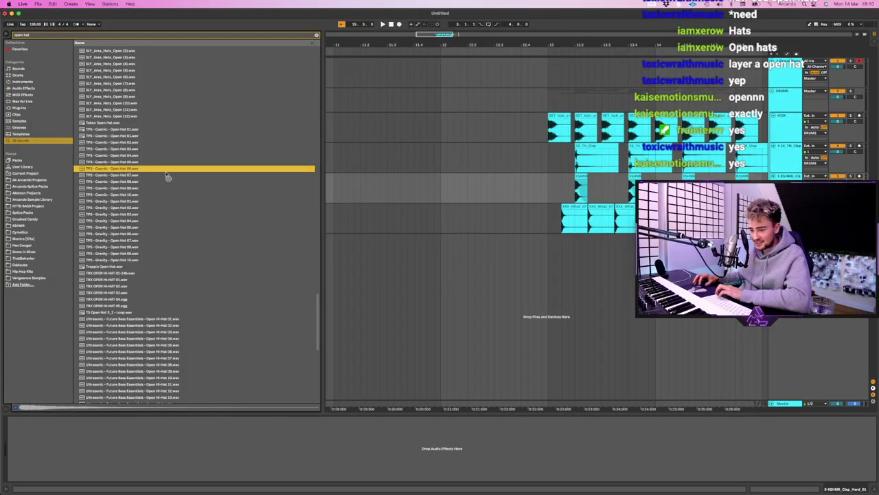
left_click_drag(167, 176, 569, 273)
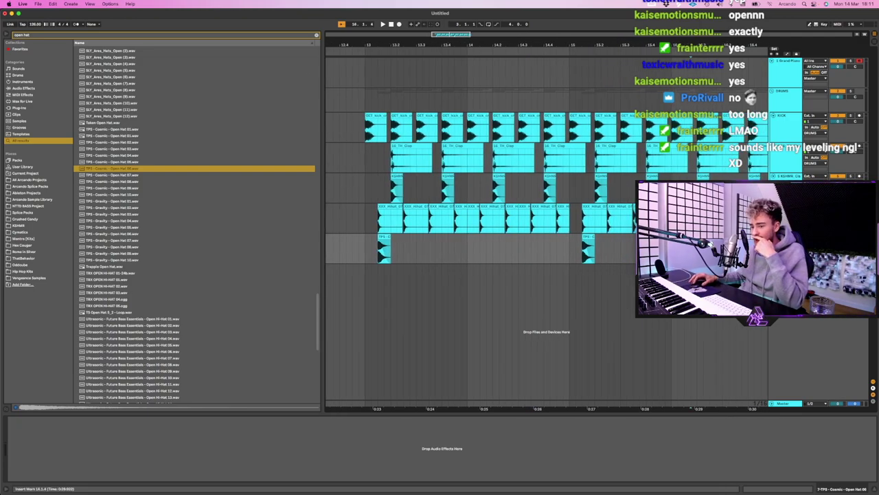
Insert a MIDI track, load Serum on it and shape Envelope 1 into a curved decay
key("super+shift+t")
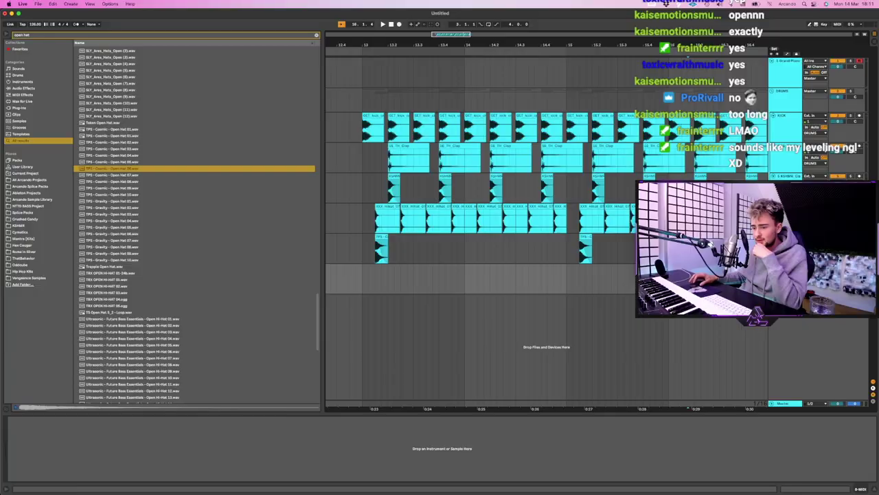
double_click(266, 35)
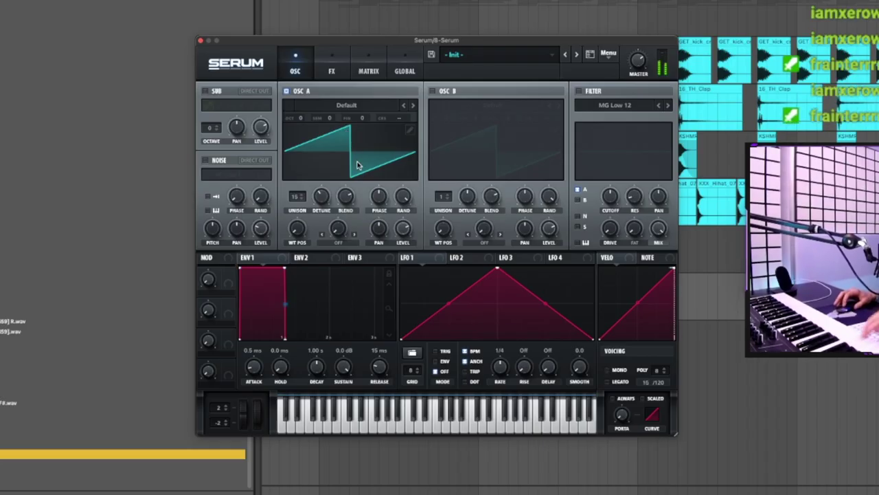
left_click(630, 266)
left_click_drag(341, 261, 338, 273)
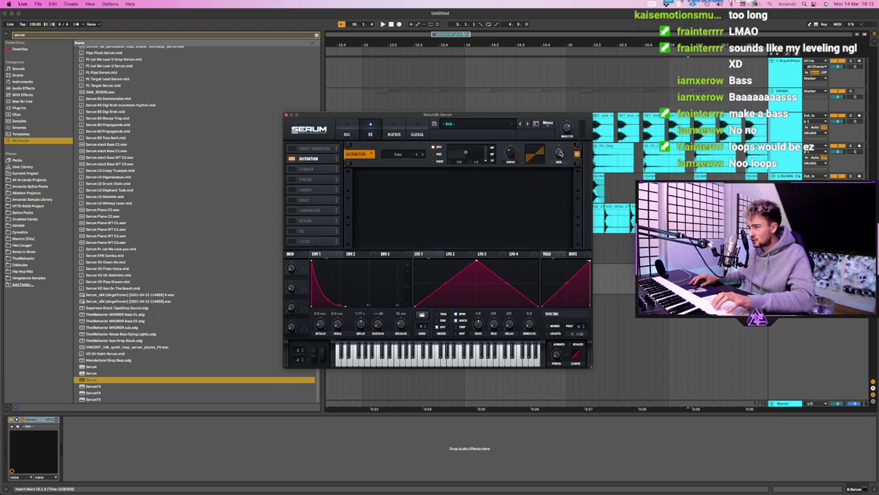
Enable the compressor in Serum's effects rack and adjust its settings
left_click(308, 210)
left_click(503, 189)
left_click_drag(411, 179, 410, 209)
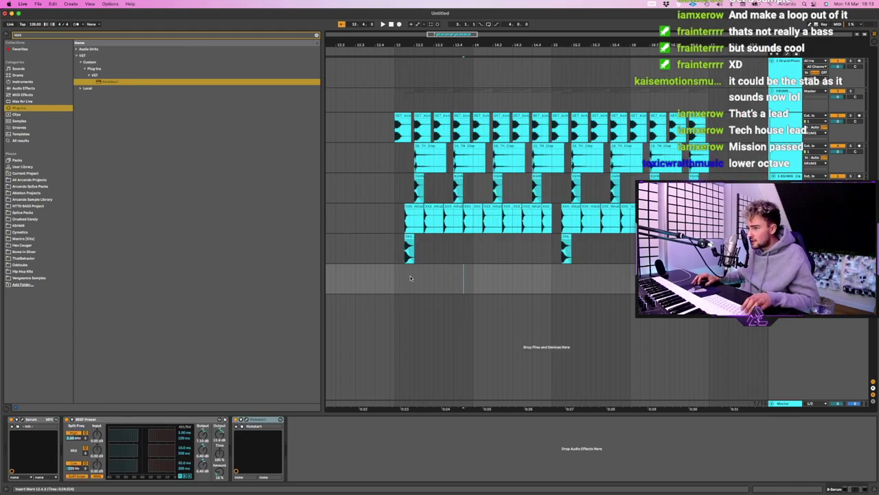
Create an empty MIDI clip on the Serum track spanning bars 13 to 17
left_click_drag(393, 281, 639, 281)
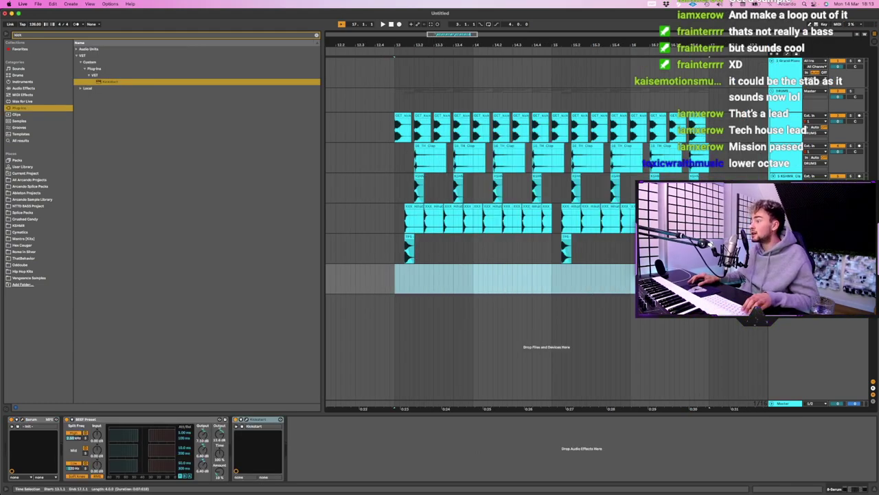
right_click(682, 281)
left_click(711, 330)
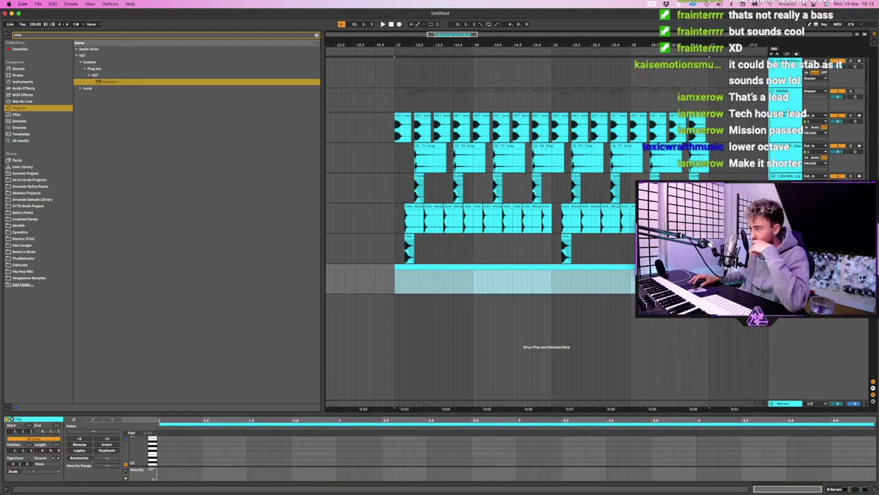
key("shift+Tab")
left_click(21, 419)
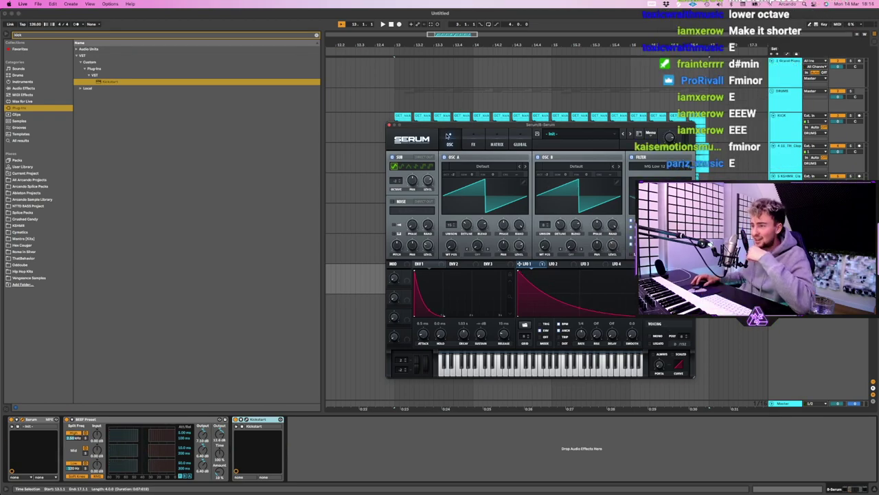
left_click(389, 125)
Open the Serum clip in the piano roll and set its scale to E Minor
double_click(491, 272)
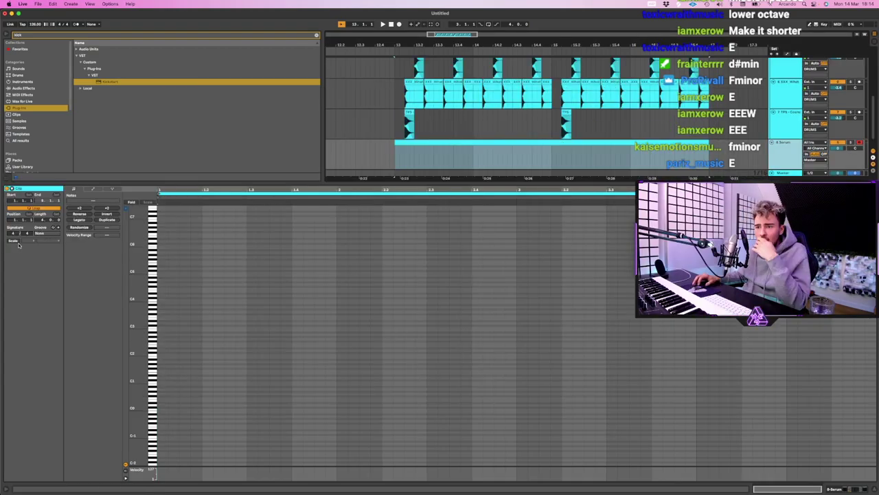
left_click(27, 241)
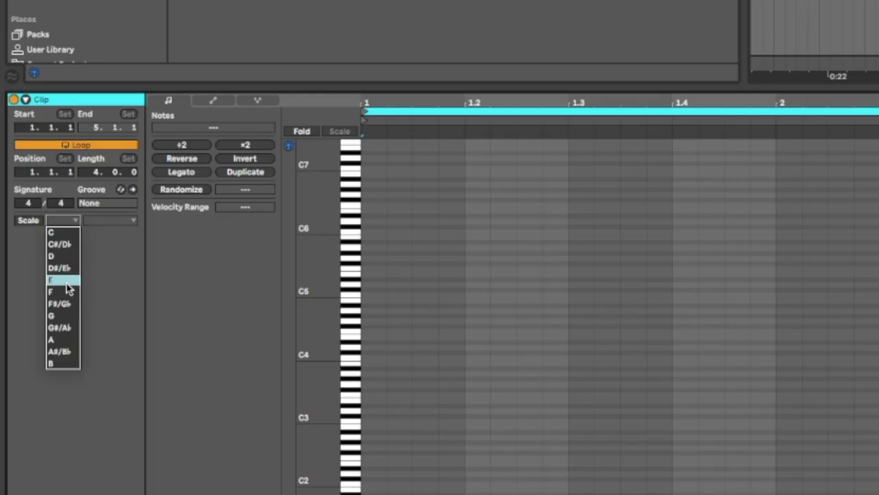
left_click(29, 267)
left_click(46, 241)
left_click(96, 244)
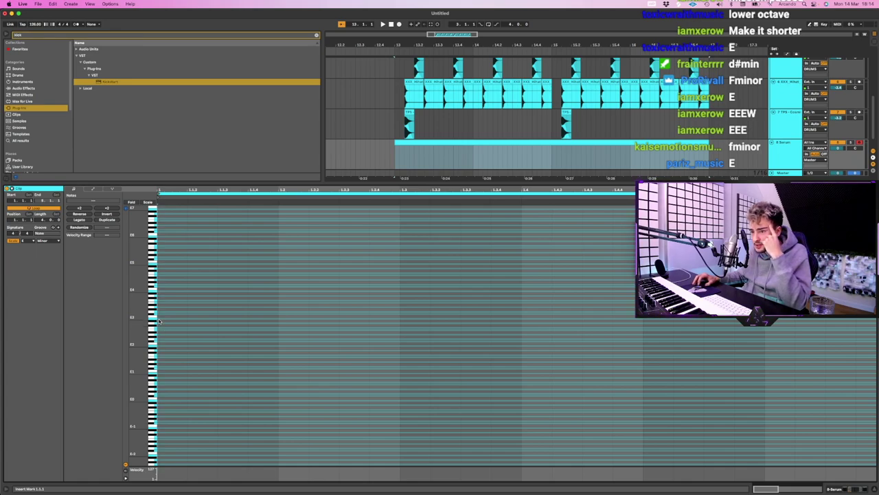
Write a bass pattern around E3 and A3 from the start of the Serum clip and play it with the drums
double_click(159, 320)
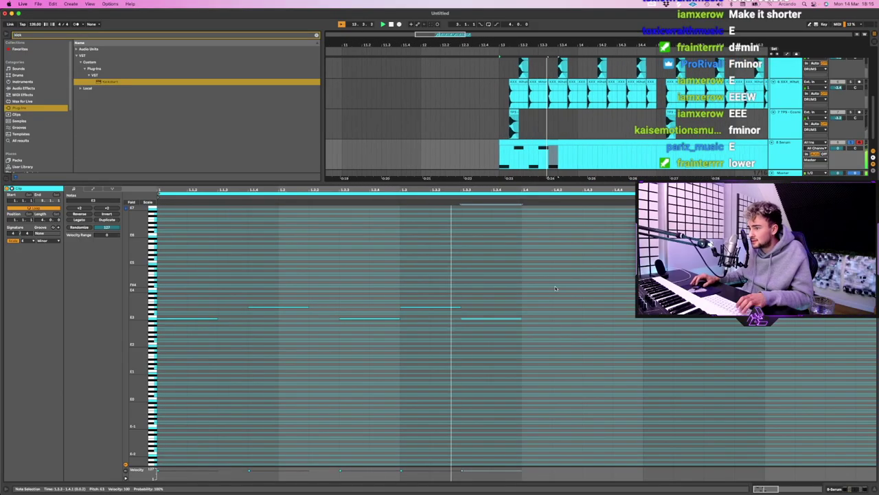
double_click(522, 307)
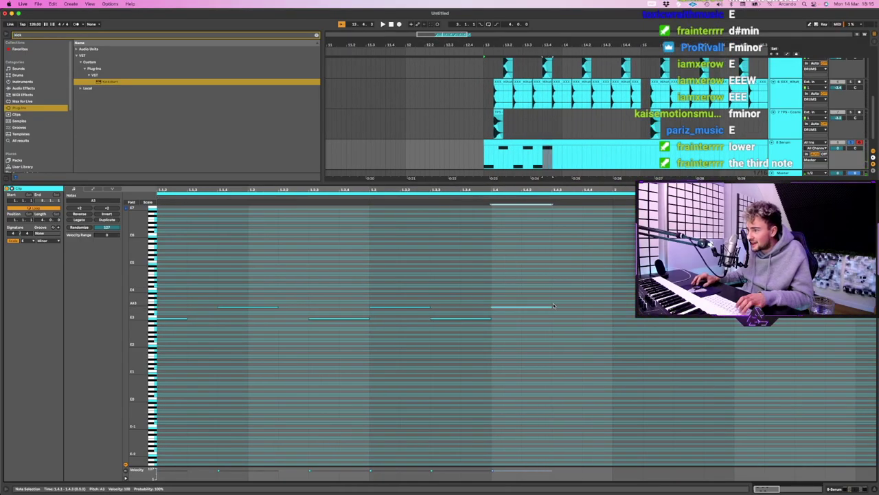
double_click(271, 307)
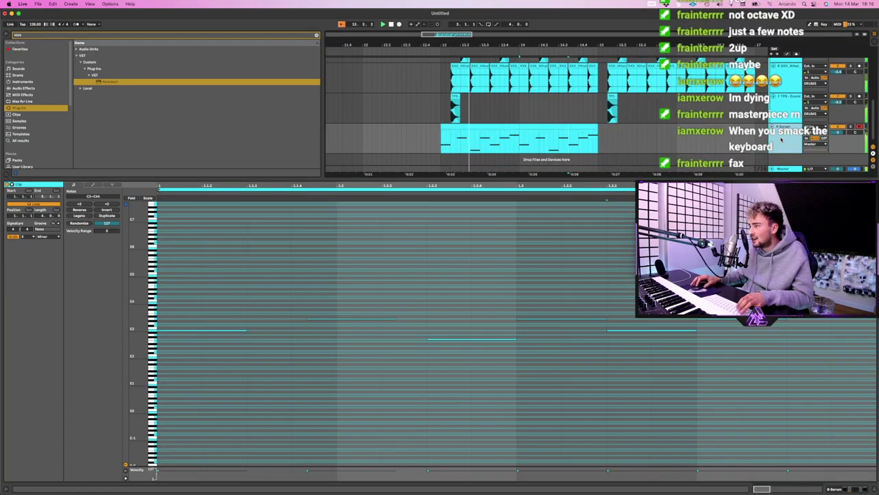
left_click(781, 140)
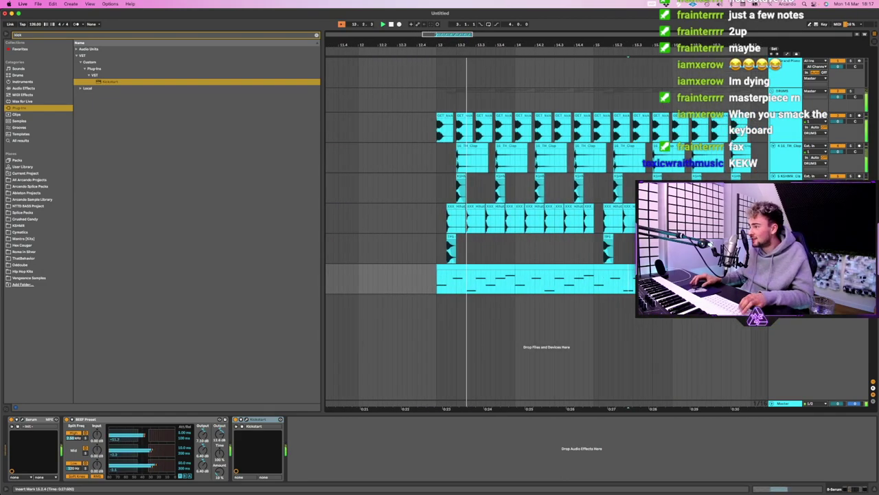
key("space")
Search the browser for "laser" and audition the HEX_COUGAR laser one-shots
left_click_drag(565, 45, 565, 29)
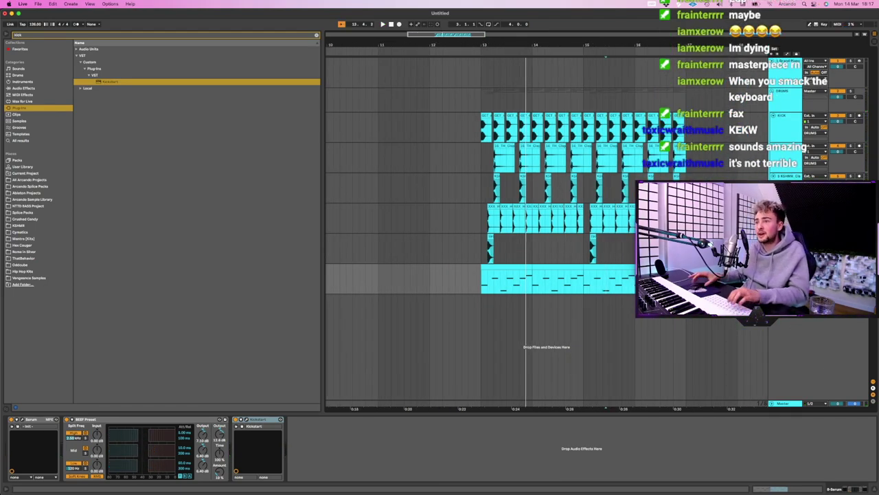
key("super+f")
scroll(215, 184, "up", 4)
key("Up")
key("Up")
key("Up")
key("Up")
key("Up")
key("Up")
key("Up")
key("Up")
key("Up")
key("Up")
key("Up")
key("Up")
key("Up")
key("Up")
key("Up")
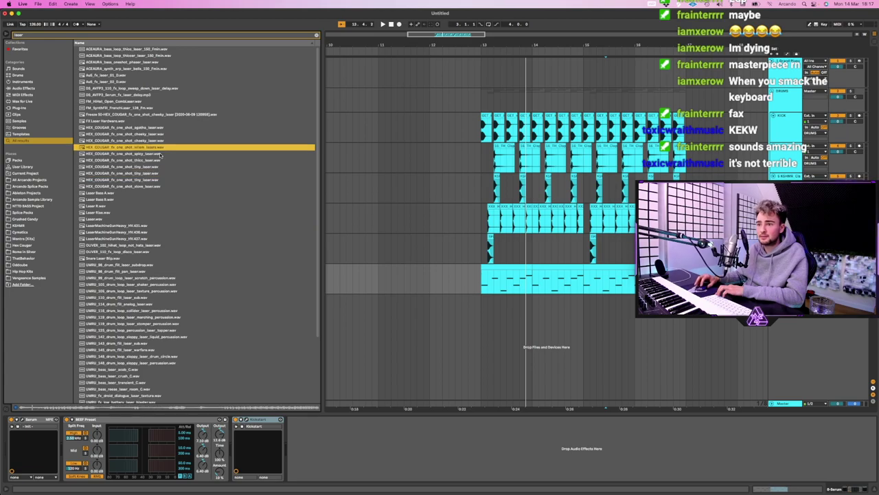
Place HEX_COUGAR_fx_one_shot_agatha_laser.wav on a new track below Serum as five consecutive short clips within bar 13
left_click_drag(152, 129, 489, 302)
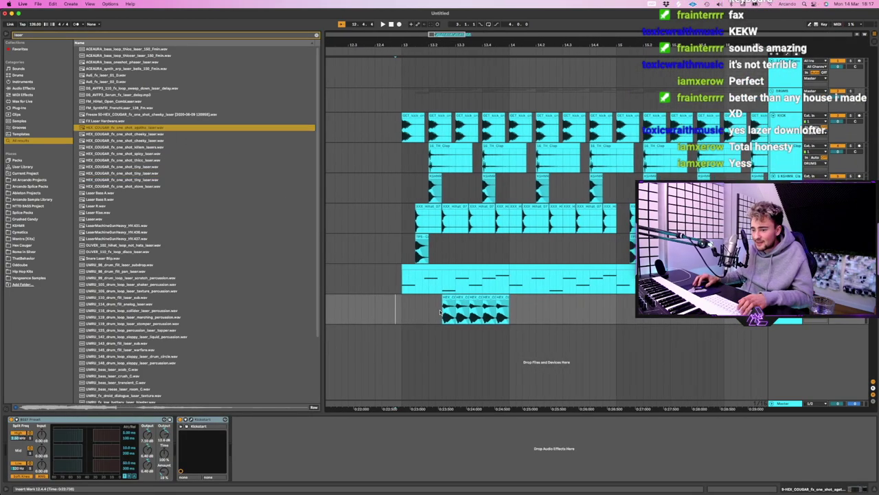
left_click(385, 315)
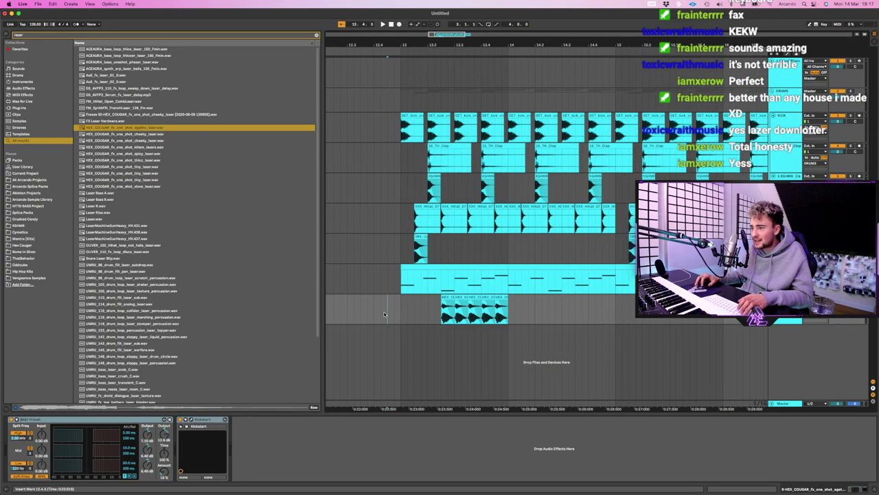
Play the drop and add two consecutive short HEX_COUGAR agatha laser clips at the end of bar 14 on the laser track
key("space")
scroll(385, 314, "right", 4)
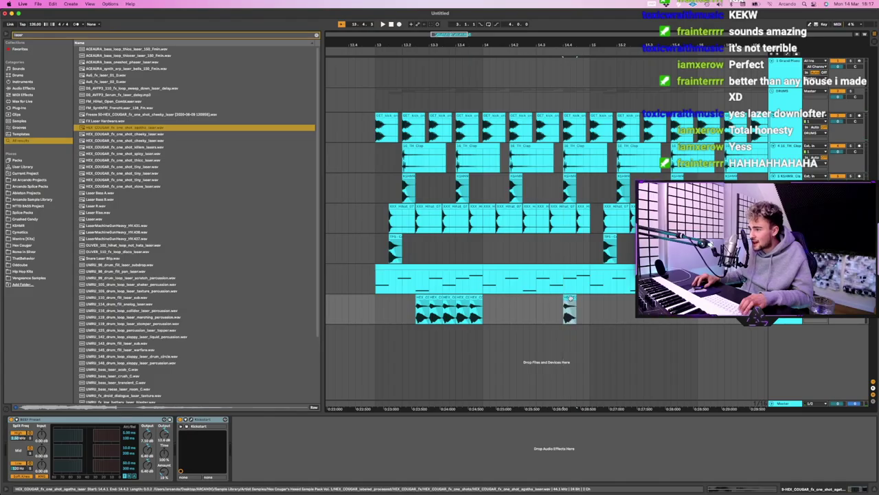
left_click_drag(144, 128, 585, 302)
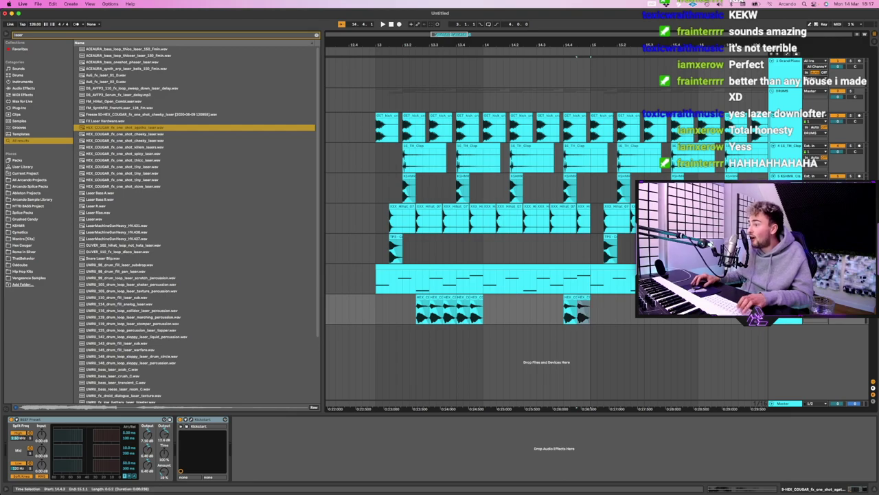
scroll(612, 308, "left", 1)
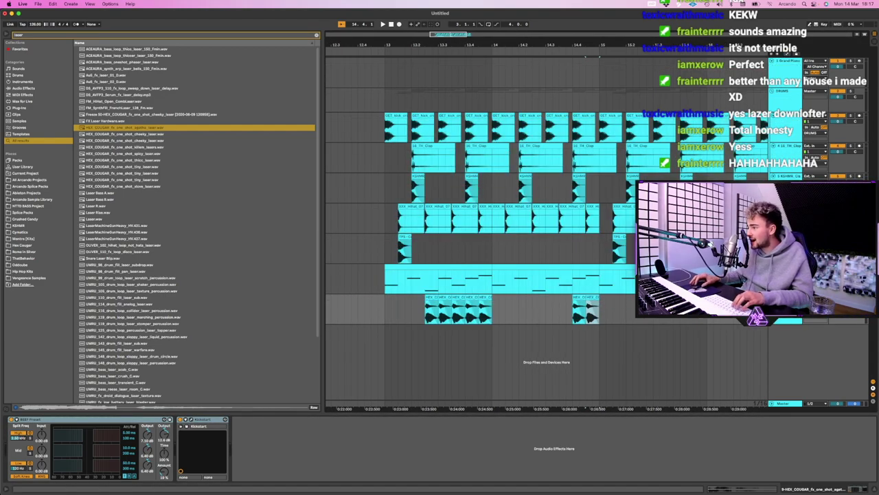
Automate the laser track's volume to rise at the first laser clip in bar 13 and fade down across the five clips
left_click(518, 321)
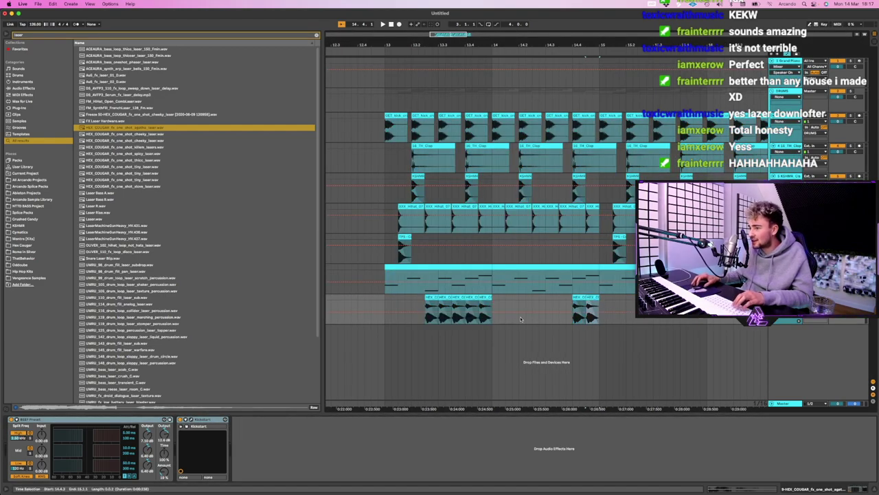
left_click(418, 312)
left_click_drag(426, 312, 425, 300)
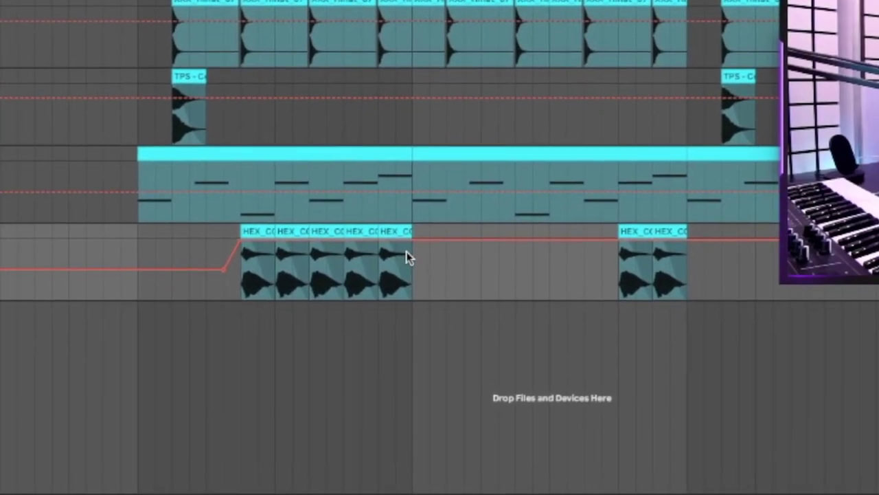
left_click_drag(404, 273, 404, 319)
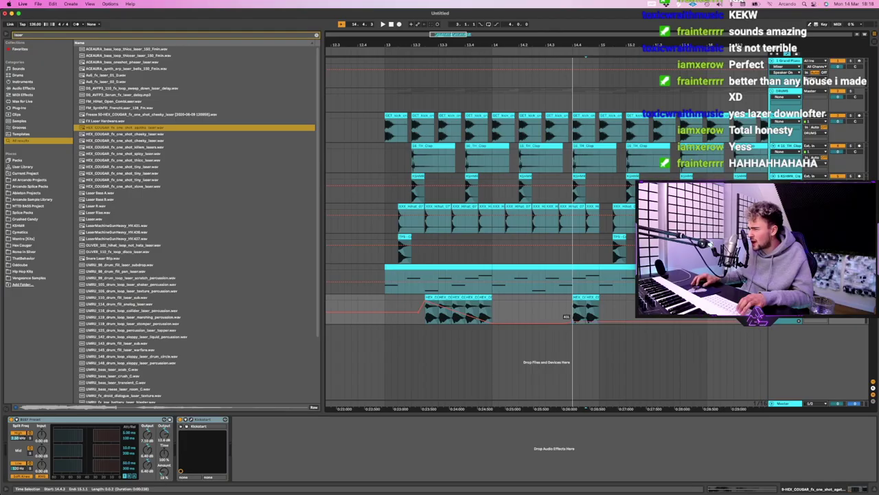
key("a")
Duplicate the laser clips of bars 13 and 14 across bars 15 and 16
scroll(487, 304, "right", 4)
scroll(502, 301, "left", 7)
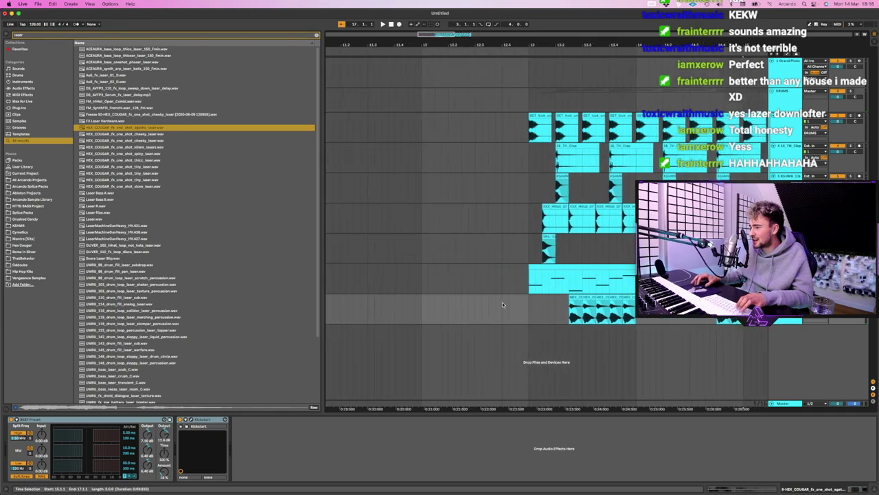
scroll(502, 302, "down", 3)
Search the browser for "serum", load Serum on a new track below the lasers and enable both default saw oscillators with unison
left_click(570, 284)
left_click(292, 36)
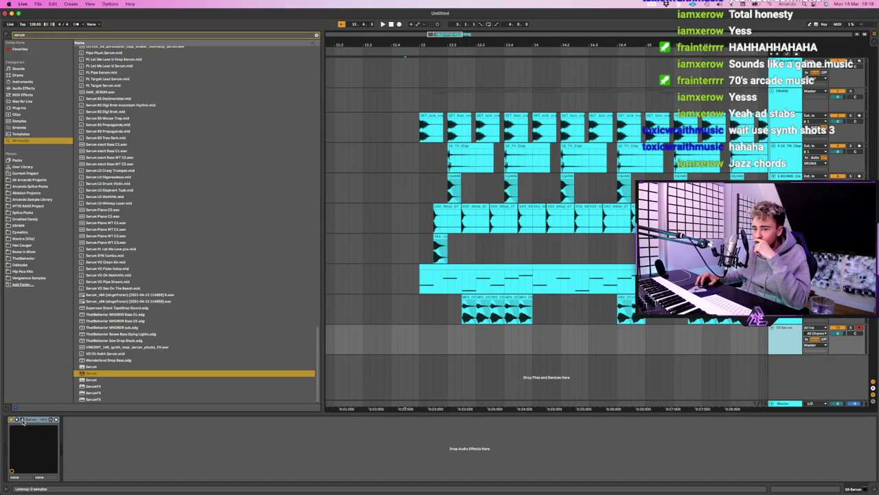
left_click_drag(459, 181, 460, 178)
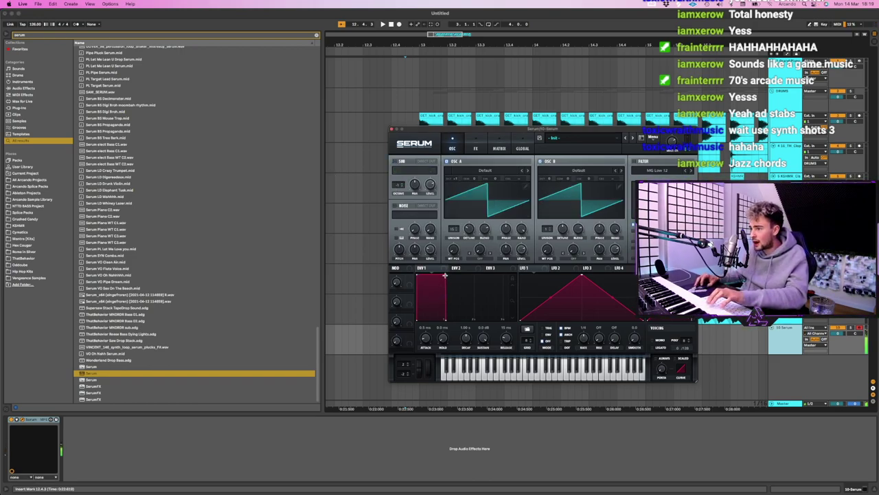
Lower Envelope 1's sustain in Serum and enable the Hyper/Dimension, Chorus and multiband Compressor effects
left_click_drag(445, 275, 445, 288)
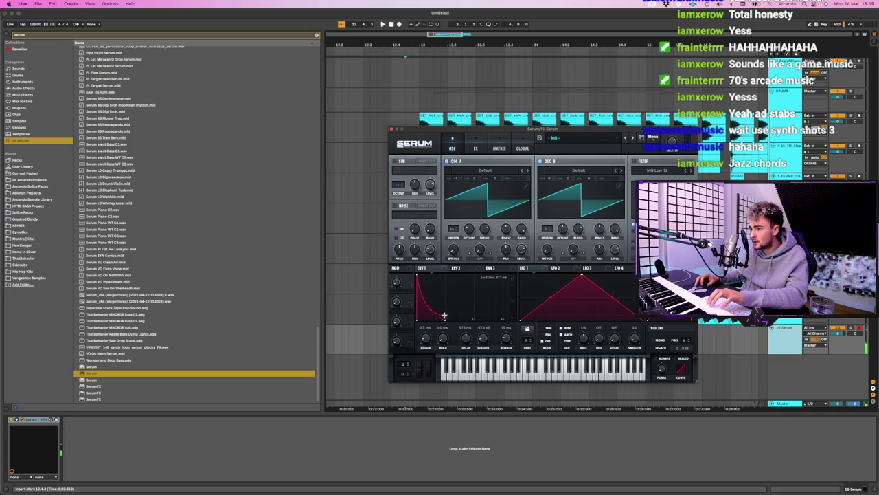
left_click(475, 149)
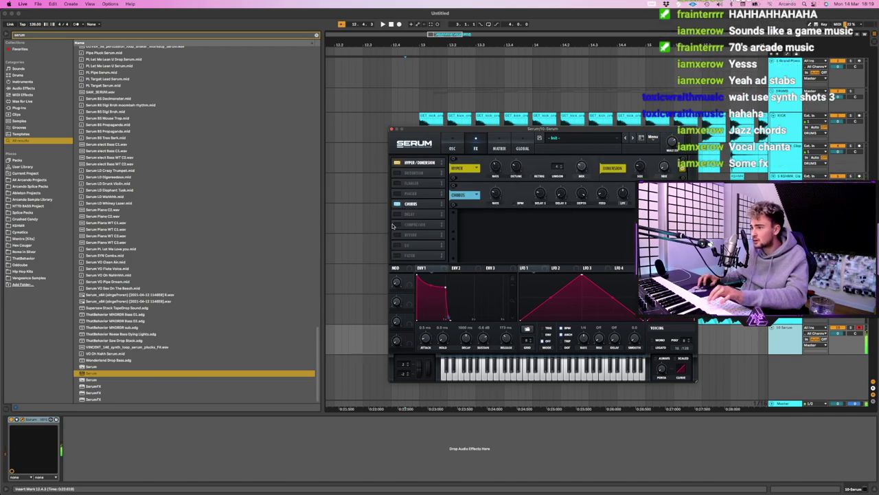
left_click_drag(516, 221, 517, 248)
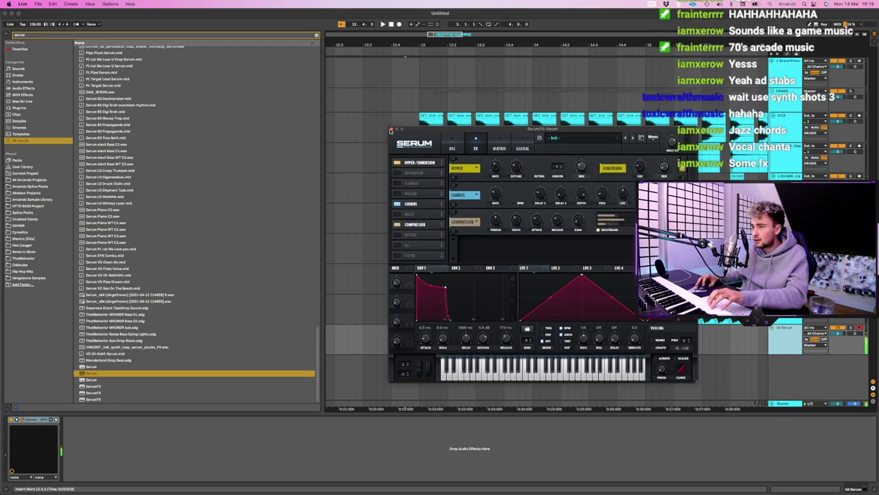
left_click(391, 130)
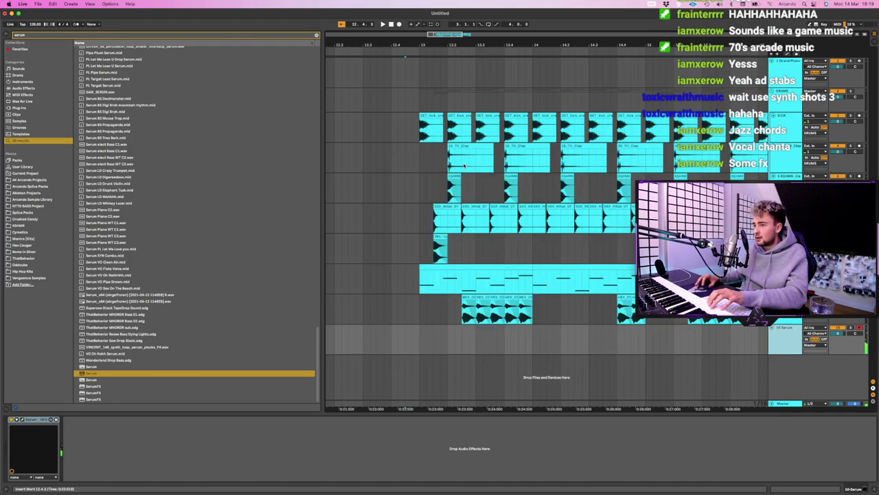
Insert an empty one-bar MIDI clip at bar 13 on the new Serum track and stack an E minor chord with E3, E4, B4 and G5
left_click_drag(385, 345, 479, 341)
right_click(479, 341)
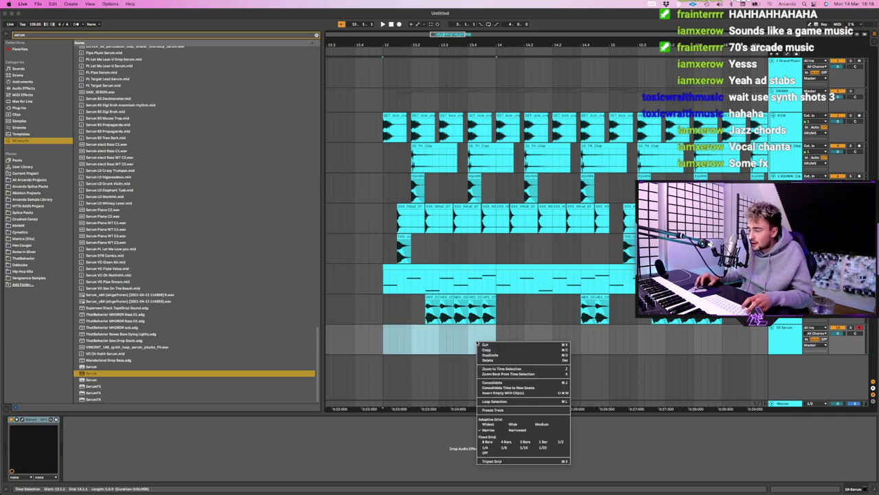
left_click(507, 395)
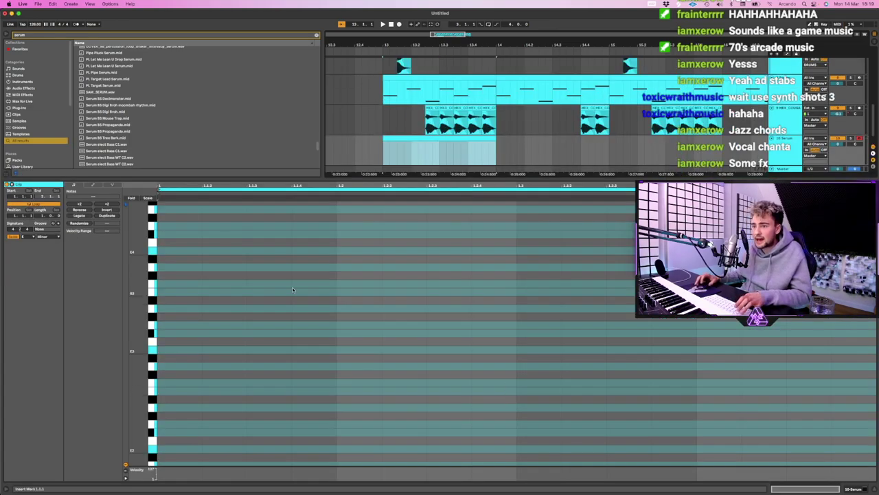
left_click_drag(210, 373, 211, 276)
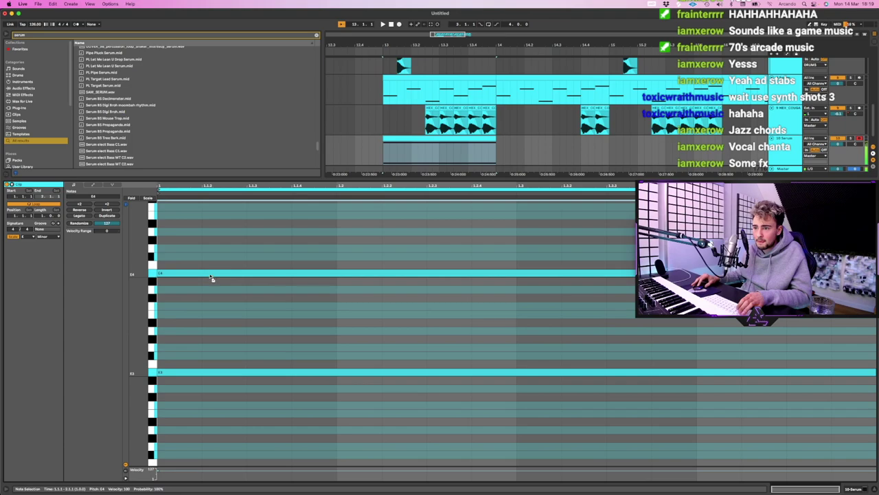
scroll(209, 273, "up", 3)
left_click_drag(187, 331, 188, 300)
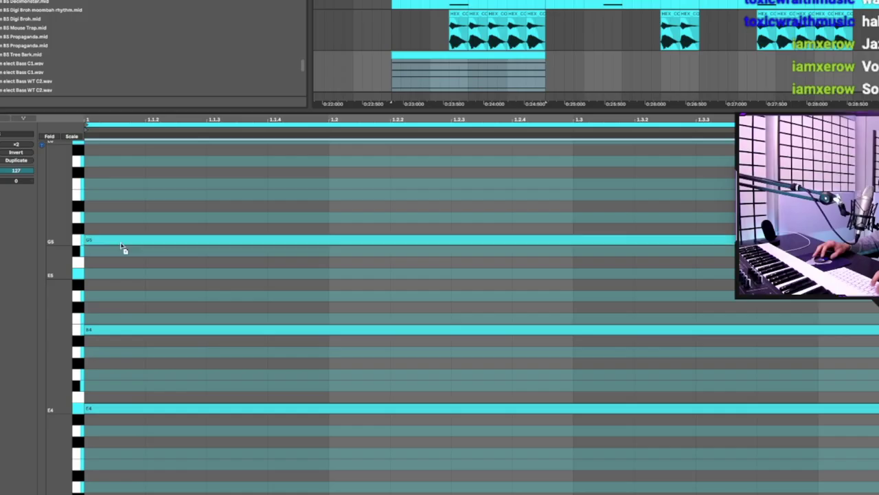
left_click_drag(185, 276, 187, 317)
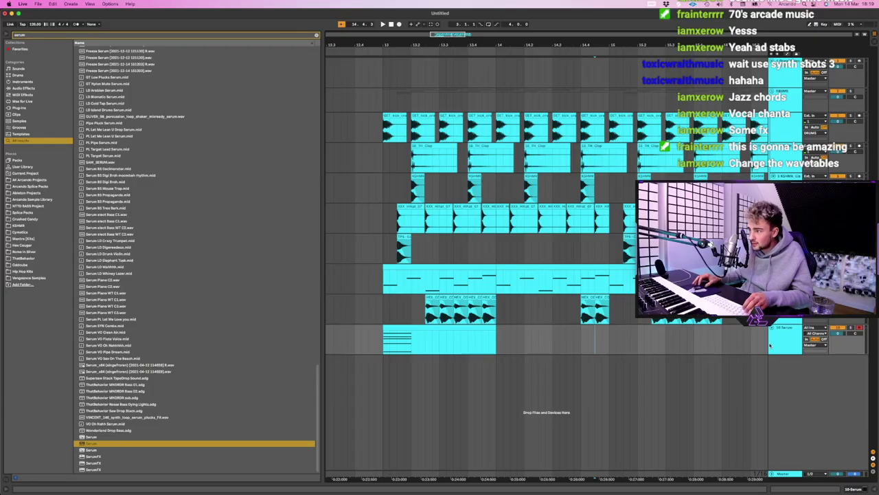
Freeze and flatten the new Serum track to audio and shape a fade-out on the chord clip
right_click(783, 343)
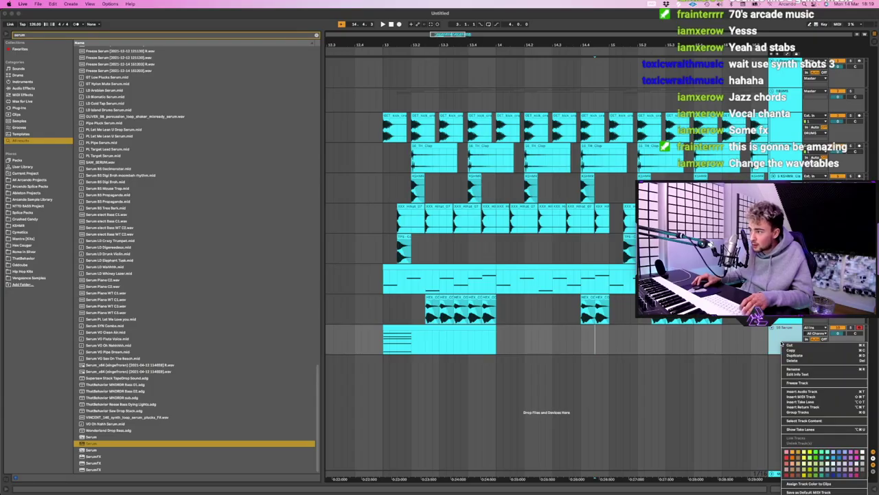
left_click(804, 384)
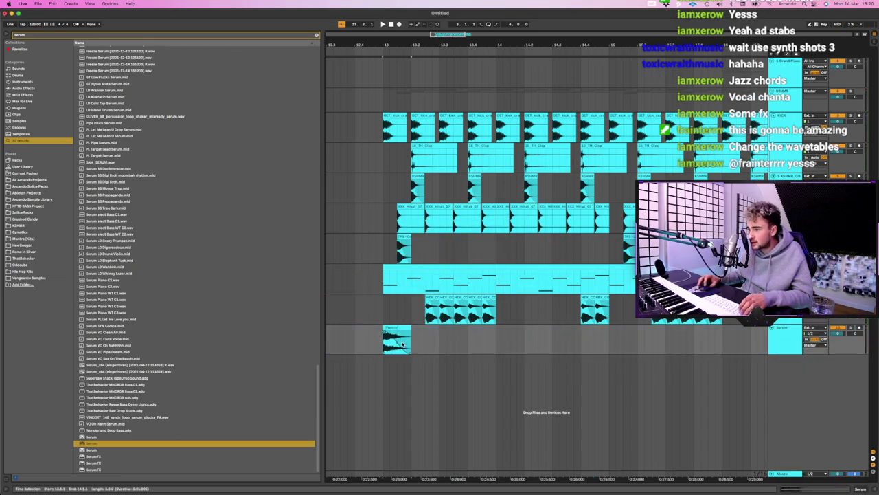
left_click_drag(399, 342, 395, 344)
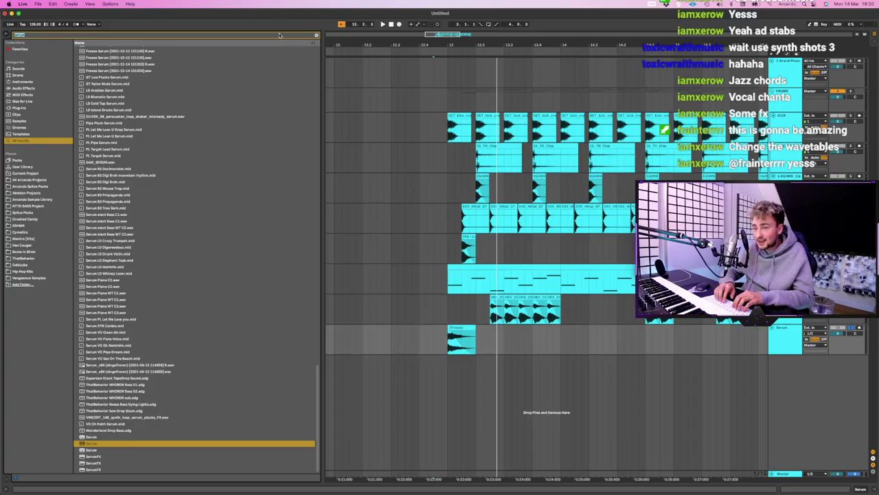
Add EQ Eight and the W&W Reverb Acoustic preset to the flattened Serum track, automate the reverb's WetLevel and play the drop
type("eq8")
key("Return")
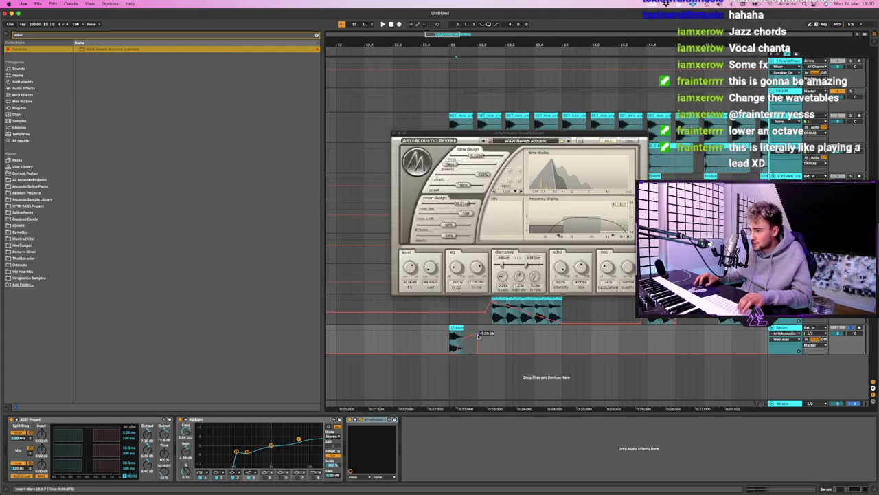
key("space")
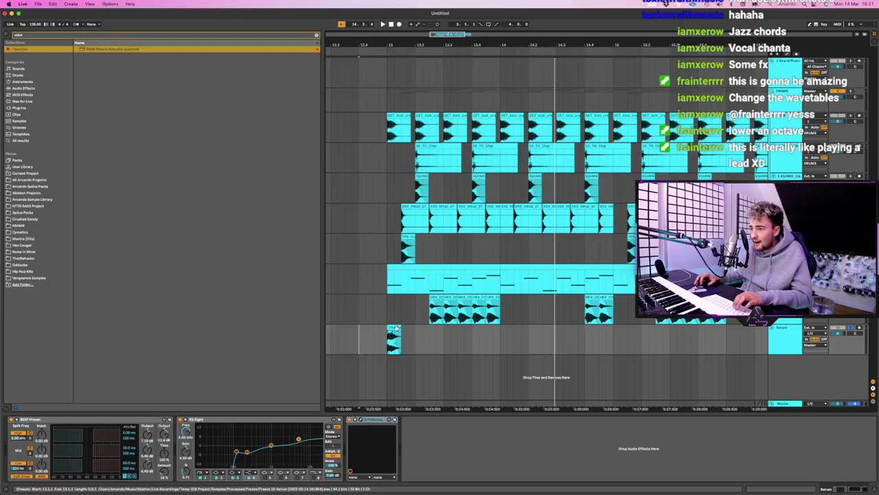
key("space")
Open the flattened chord clip's pitch settings and play the drop from just before bar 13
double_click(394, 328)
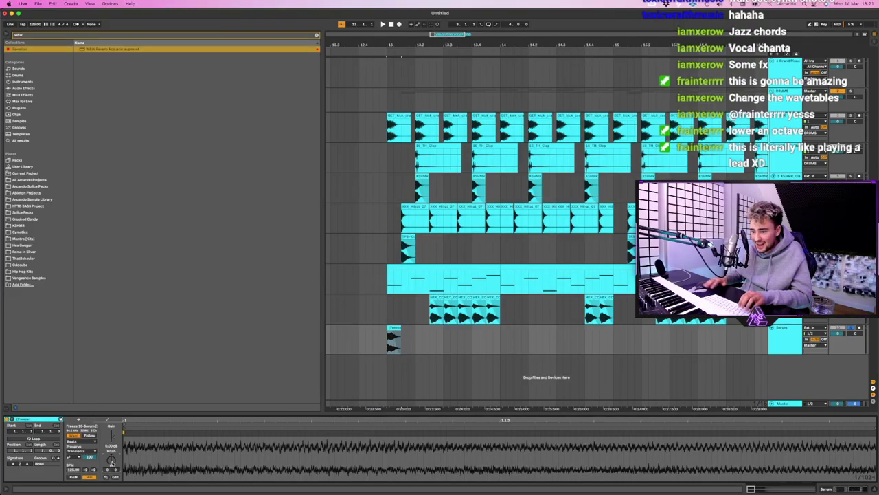
left_click(373, 345)
key("space")
scroll(529, 287, "right", 3)
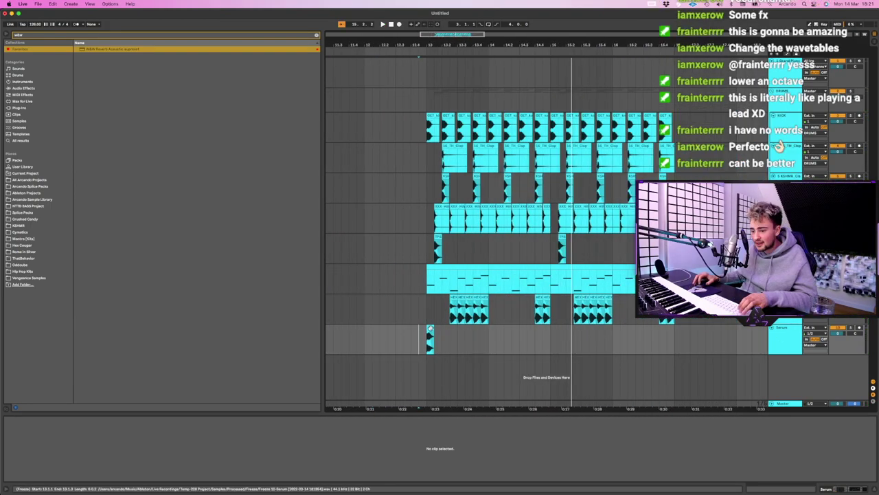
Copy the chord clip to the start of bar 15 on the Serum track
left_click_drag(430, 328, 554, 336)
left_click(536, 339)
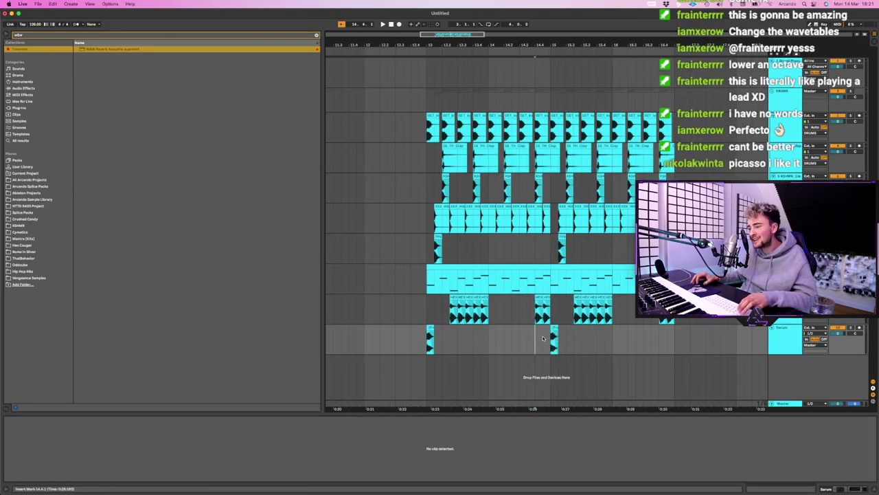
scroll(553, 341, "right", 1)
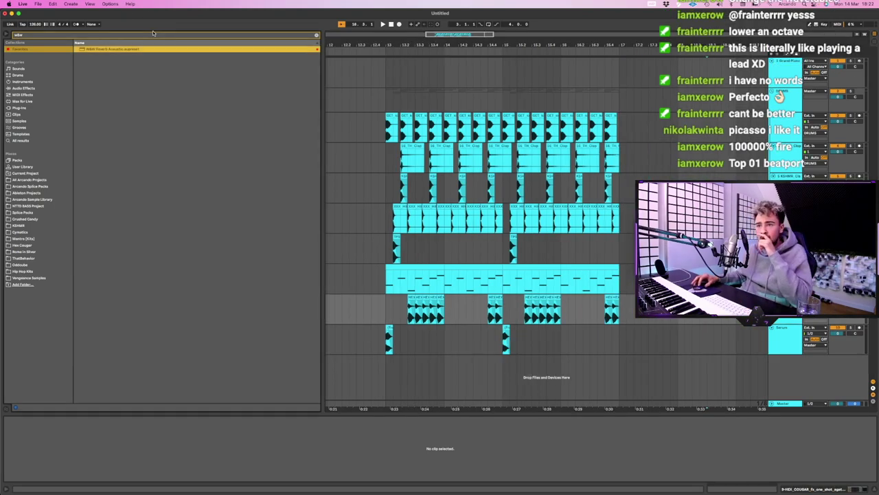
Place a downlifter FX sample on a new track spanning bars 13 to 16, add Kickstart to it and play the drop
left_click(130, 147)
scroll(177, 162, "down", 1)
left_click_drag(128, 138, 388, 378)
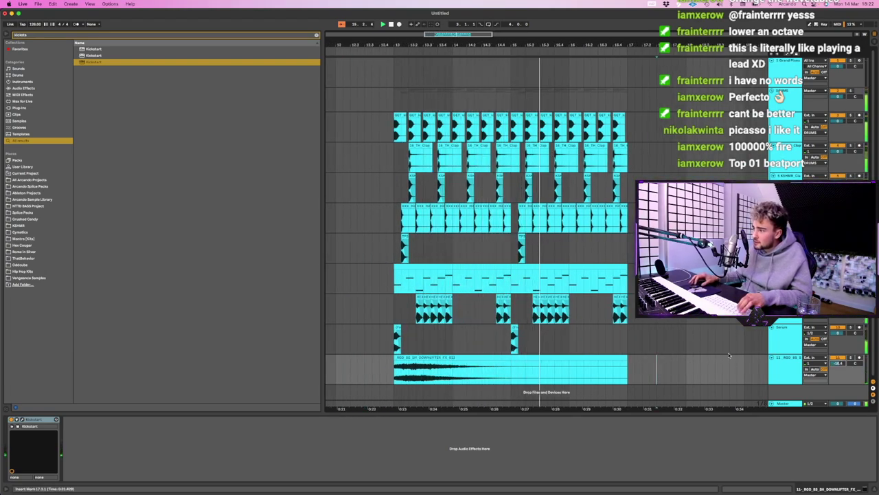
scroll(648, 345, "left", 1)
left_click(651, 360)
key("space")
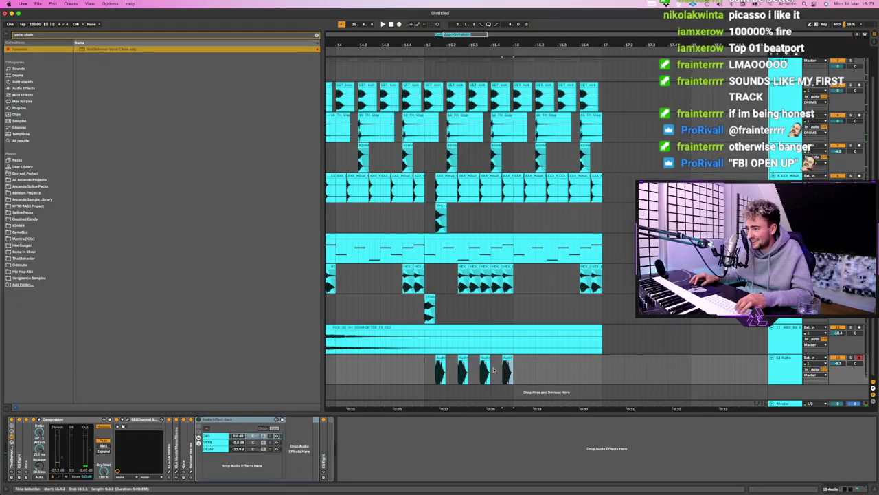
Duplicate the four recorded vocal clips of bar 15 into bar 16 and play them with the drop
left_click_drag(494, 370, 425, 371)
key("super+d")
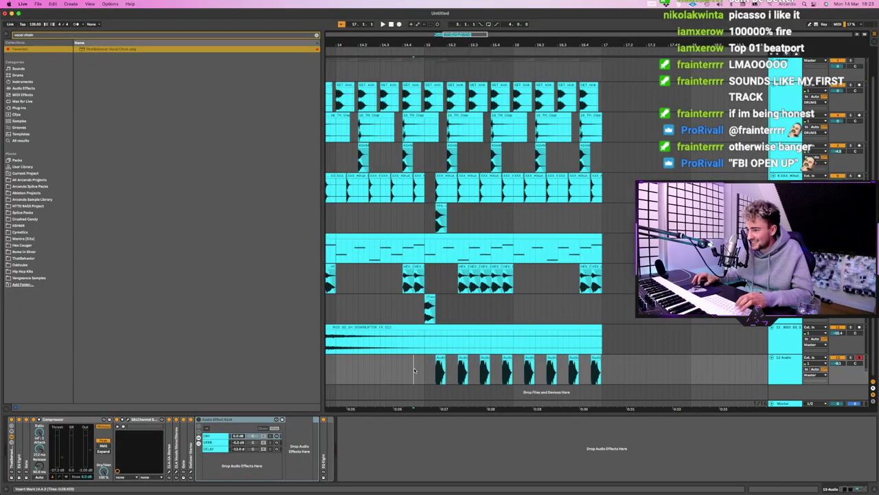
left_click(413, 370)
scroll(446, 103, "left", 1)
scroll(467, 220, "left", 2)
key("space")
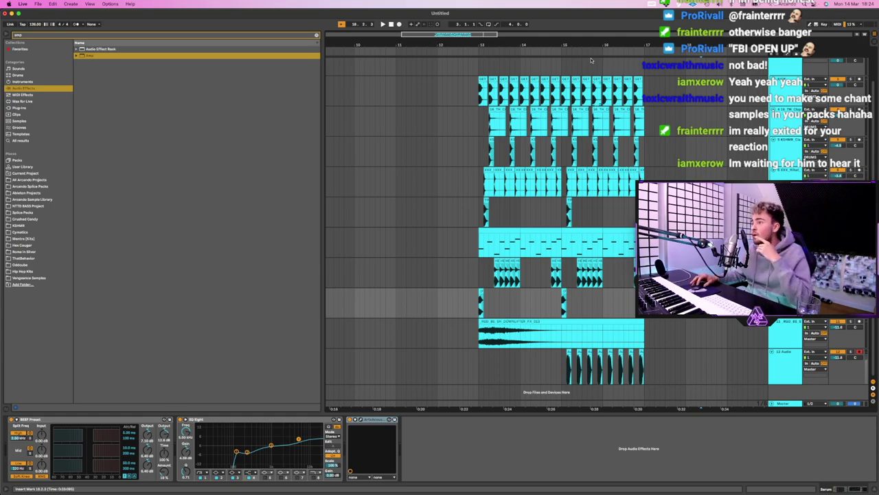
Insert a new MIDI track in the arrangement
scroll(592, 62, "down", 3)
scroll(618, 106, "up", 1)
scroll(687, 241, "down", 1)
scroll(754, 388, "left", 3)
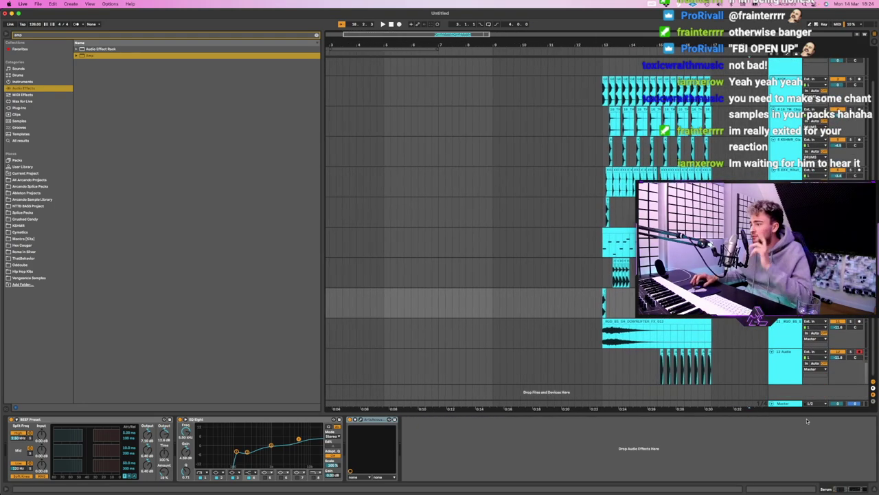
key("super+shift+t")
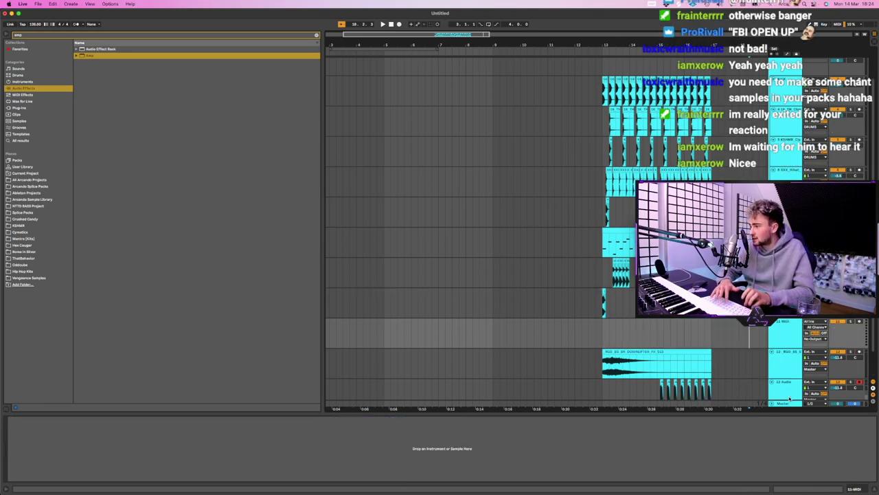
Switch to Splice and search the sample library for "e min"
key("super+Tab")
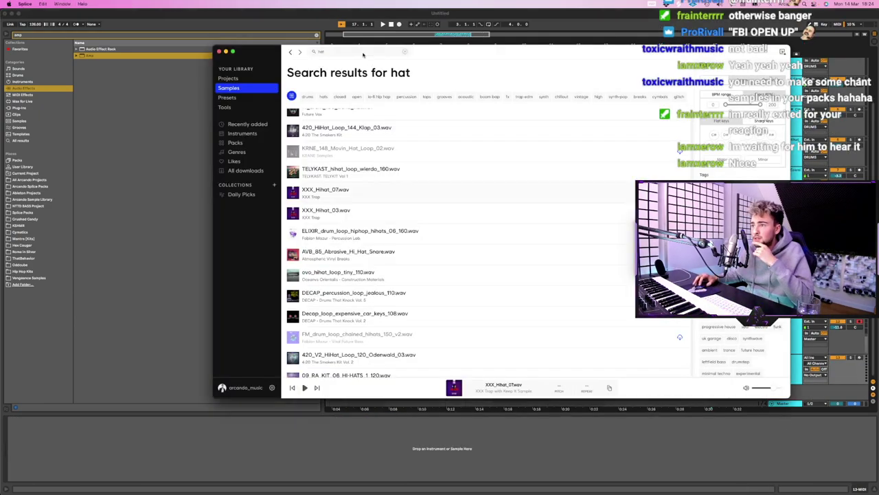
type("emin")
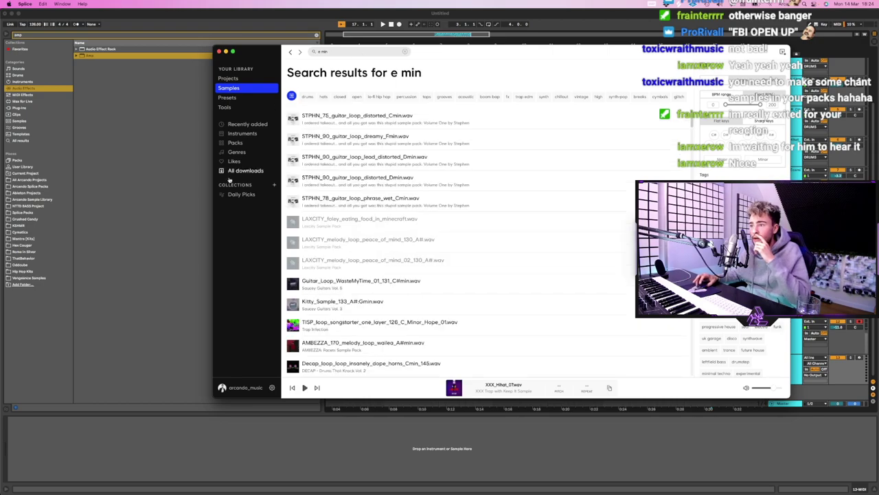
Preview the OSKAR_FLOOD_melody_load_modular_138_Emin loop in Splice, place it on a new track from bar 5 to the drop and play it
left_click(293, 118)
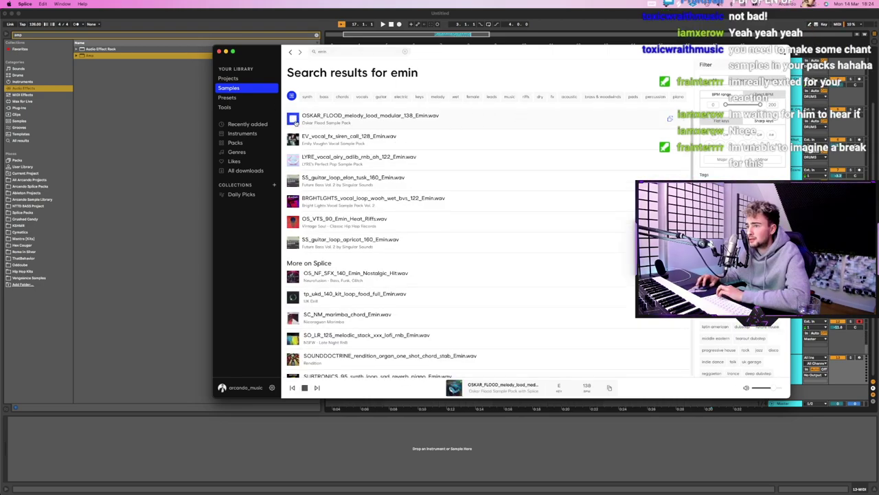
left_click(294, 120)
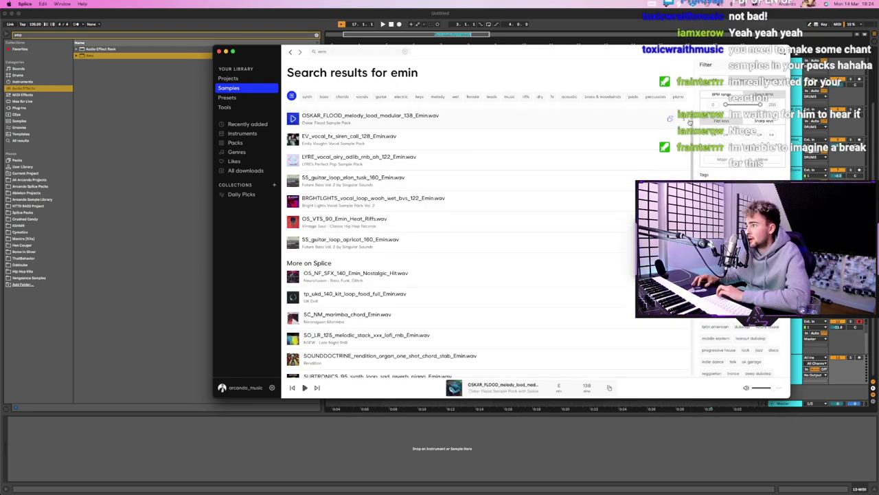
left_click(386, 374)
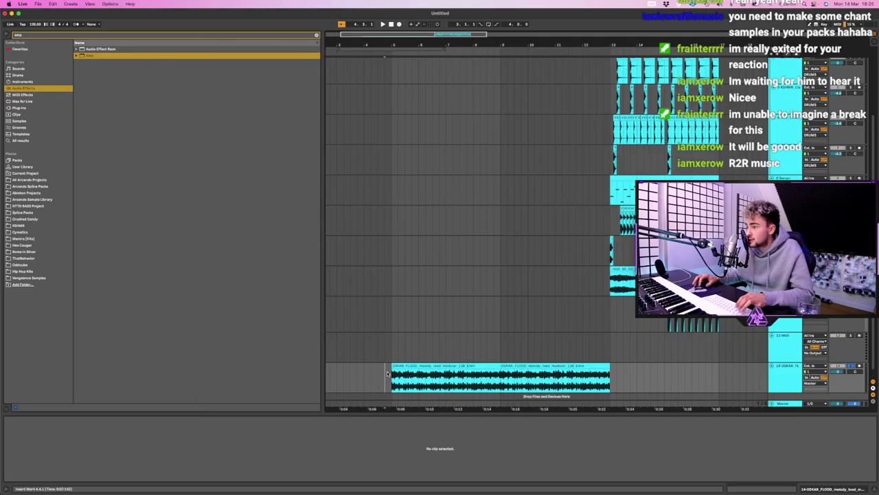
scroll(412, 375, "left", 3)
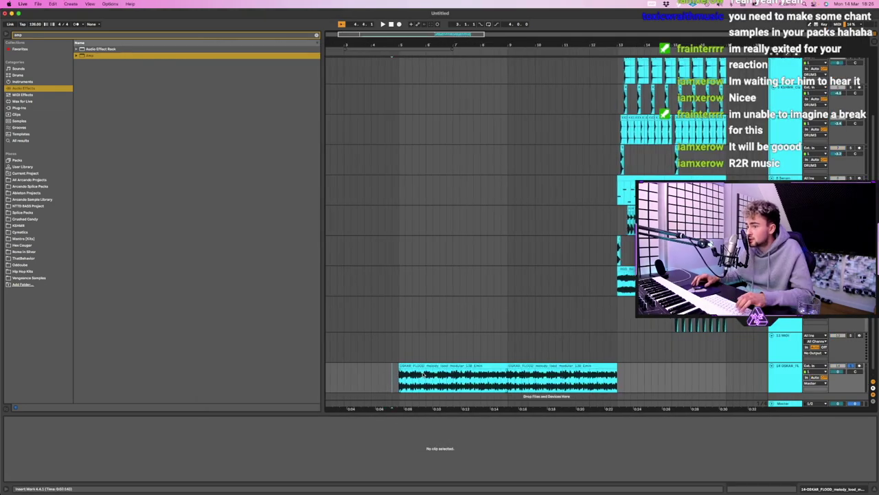
key("space")
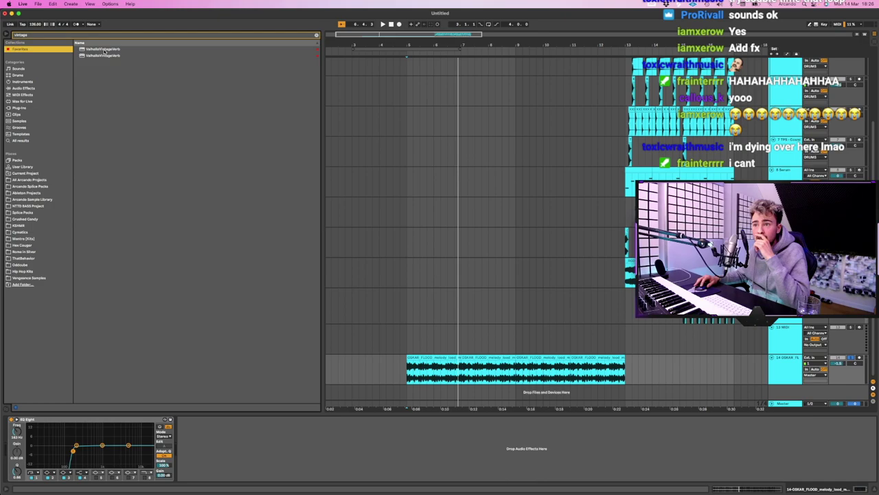
Add ValhallaVintageVerb to the melody loop's track and automate its mix falling over the first bars of the loop
left_click(103, 49)
key("Return")
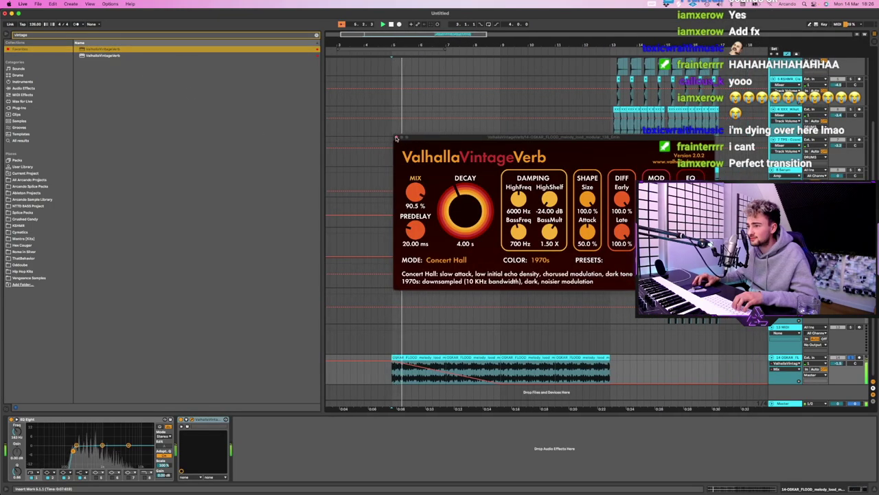
left_click(397, 138)
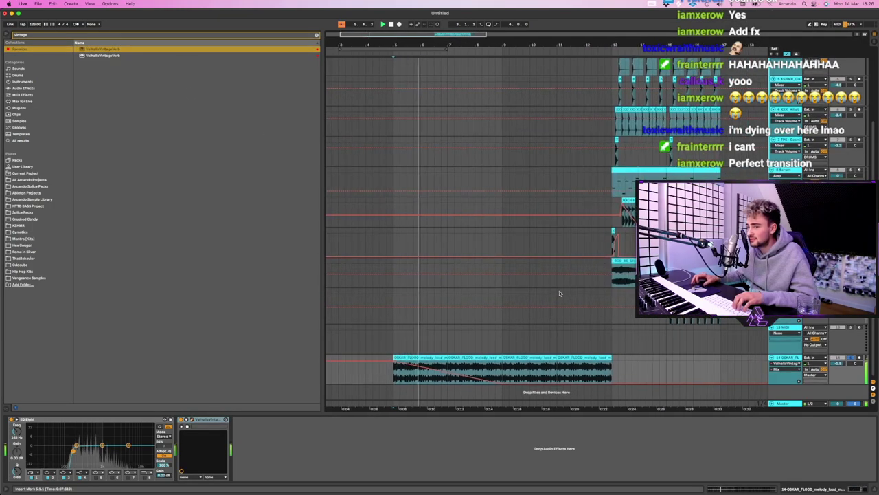
key("a")
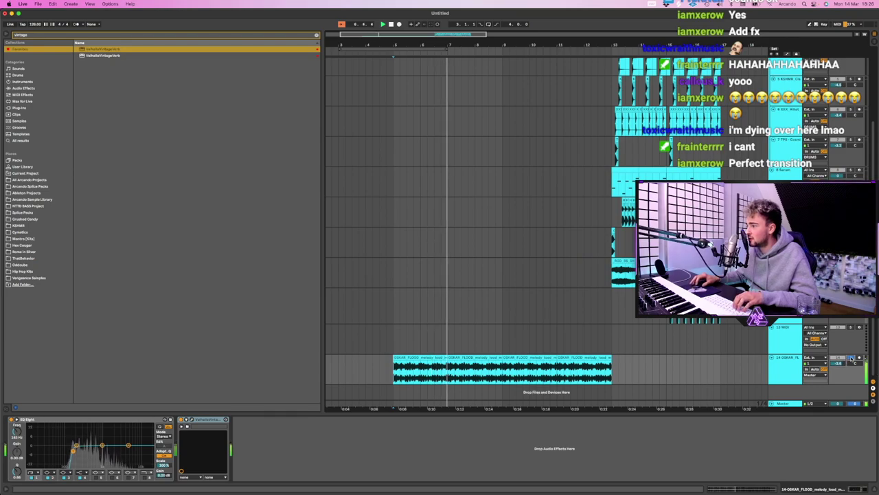
Unsolo the melody track and insert a new audio track below it
left_click(852, 358)
scroll(625, 326, "left", 1)
left_click(674, 367)
key("space")
key("super+t")
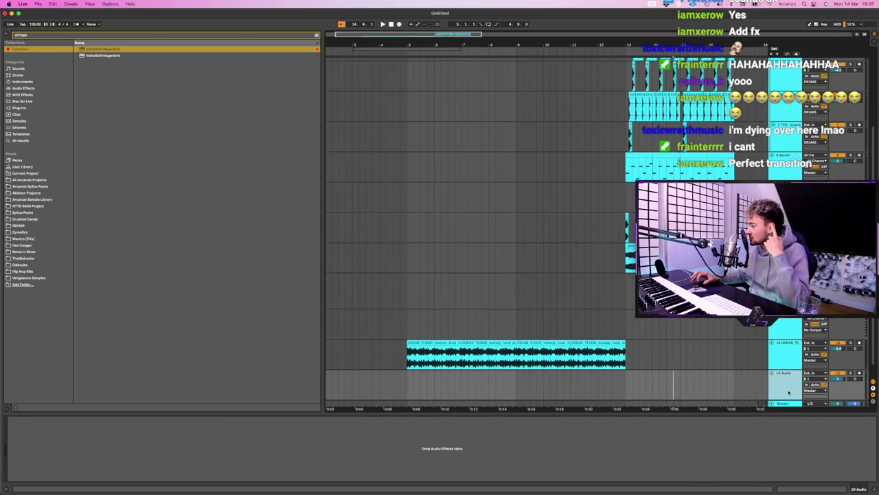
left_click(673, 375)
scroll(673, 360, "down", 1)
Select neighbouring OSKAR_FLOOD melody clips in the build-up from bar 5 onwards
left_click(467, 327)
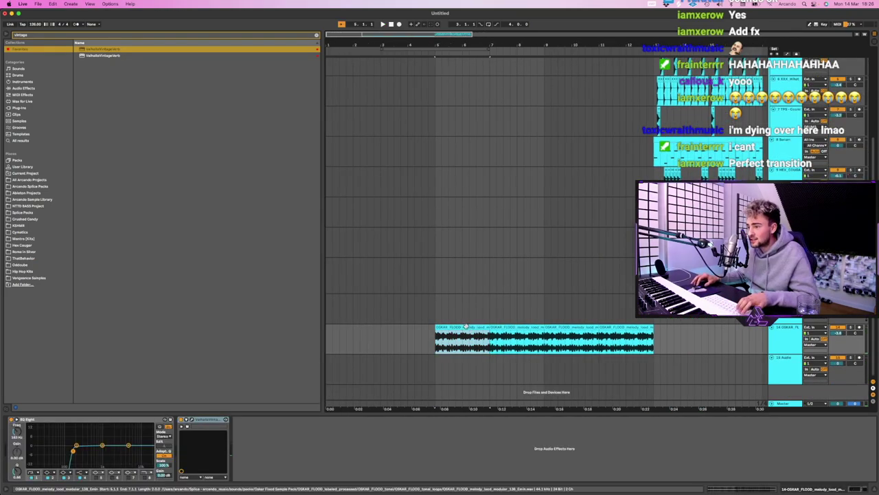
left_click(498, 328)
scroll(562, 333, "right", 5)
scroll(560, 333, "left", 3)
left_click(529, 327)
left_click(481, 327, "shift")
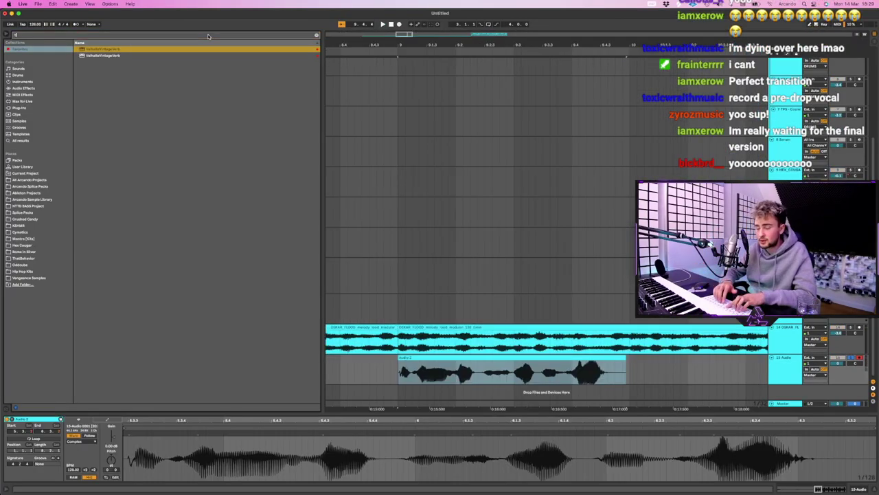
Add Little AlterBoy to the recorded vocal's track and set its pitch to 4.0 in Robot mode
left_click(209, 36)
type("that b")
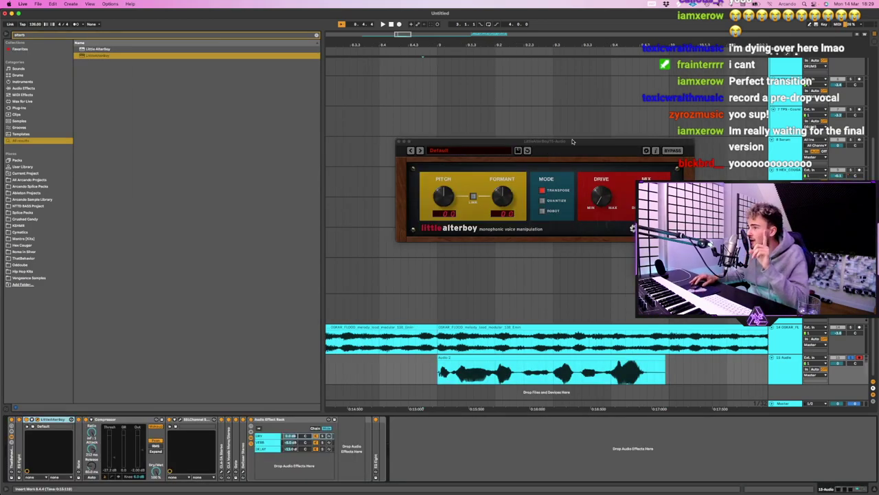
left_click_drag(573, 141, 564, 130)
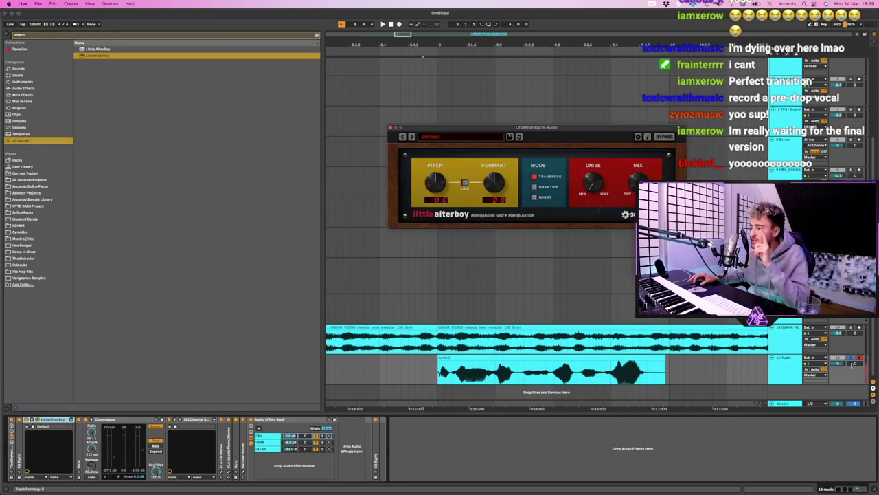
left_click(401, 368)
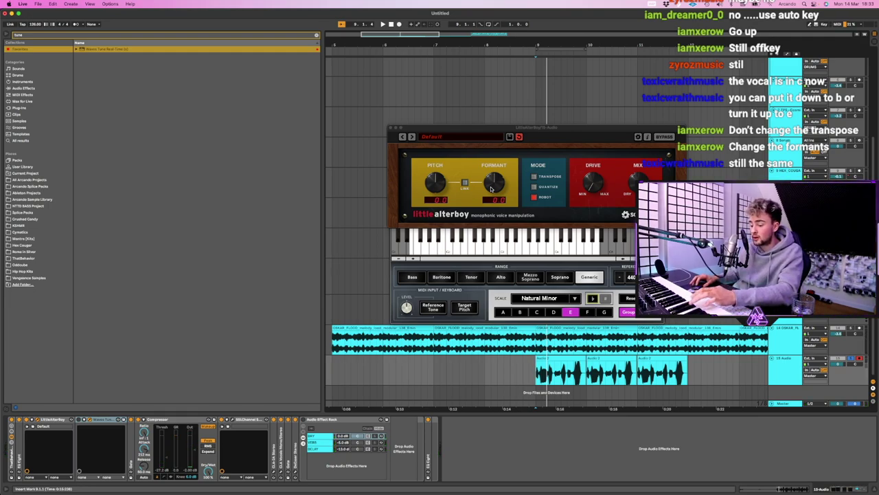
left_click_drag(443, 187, 439, 185)
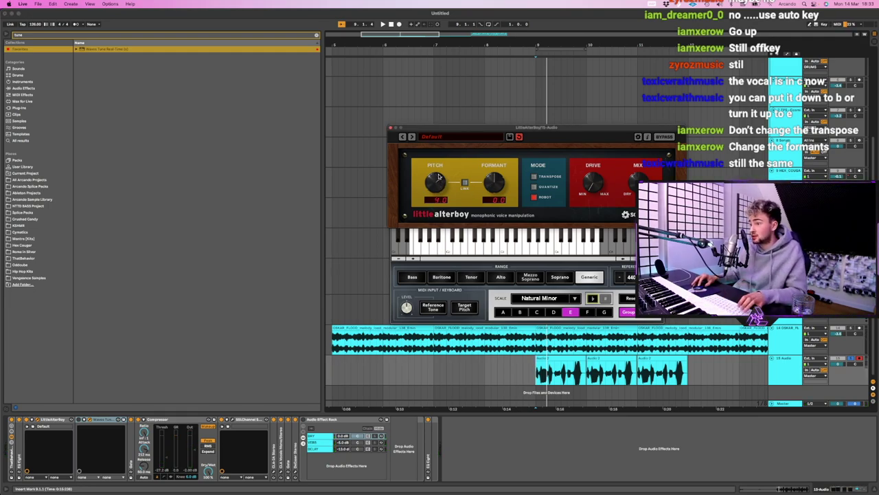
left_click(391, 128)
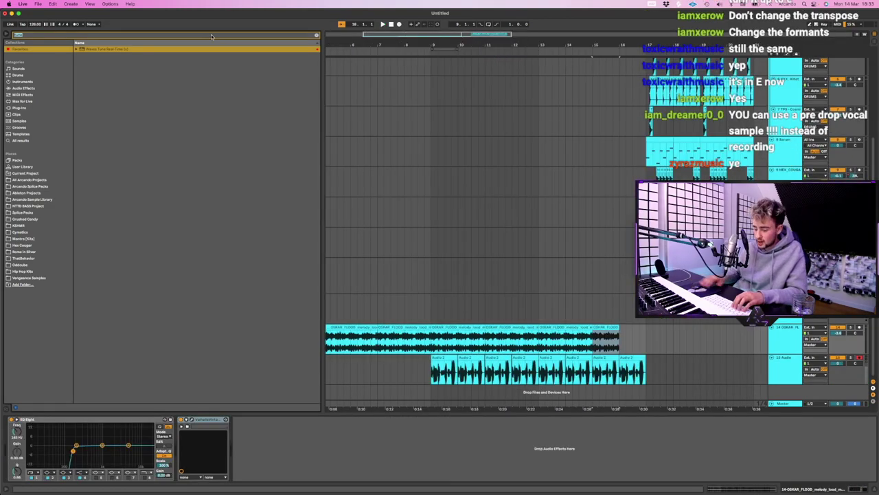
Find EHD_128_Buildup_01_Snare_Wet with the search "snare build 128", place it on a new track at bar 9 and lower its volume
left_click(211, 34)
type("auto")
type(" build 128")
left_click(173, 51)
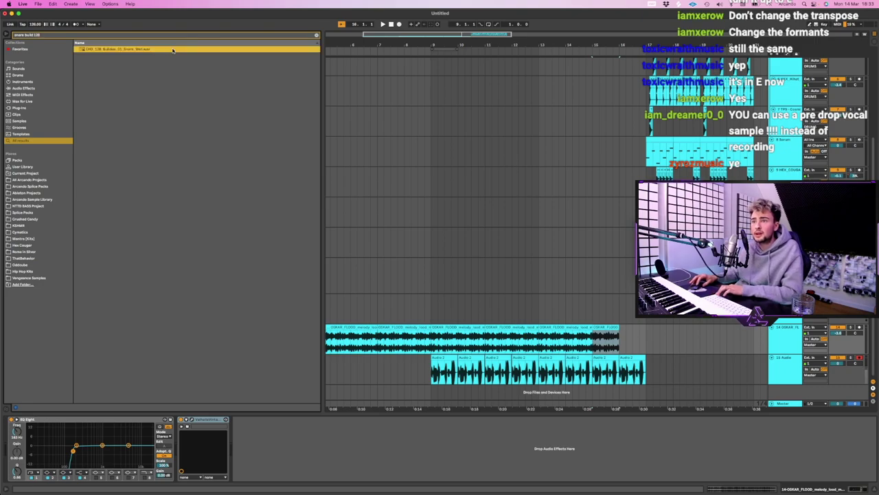
left_click_drag(156, 50, 434, 392)
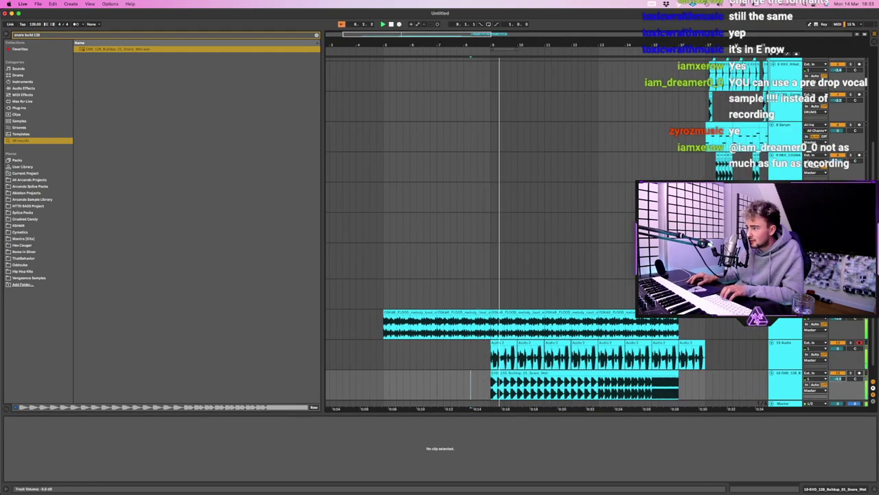
left_click_drag(838, 379, 838, 382)
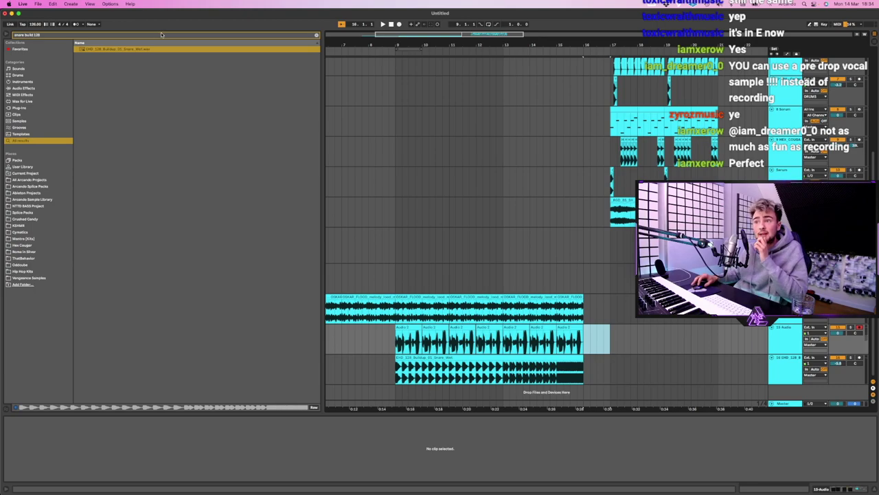
Search for "pre drop vocal", place Arcando Vocal Pre Drop 38 (Calavera) in bar 16 and play the transition into the drop
left_click(162, 34)
type("pre drop vocal")
left_click(187, 182)
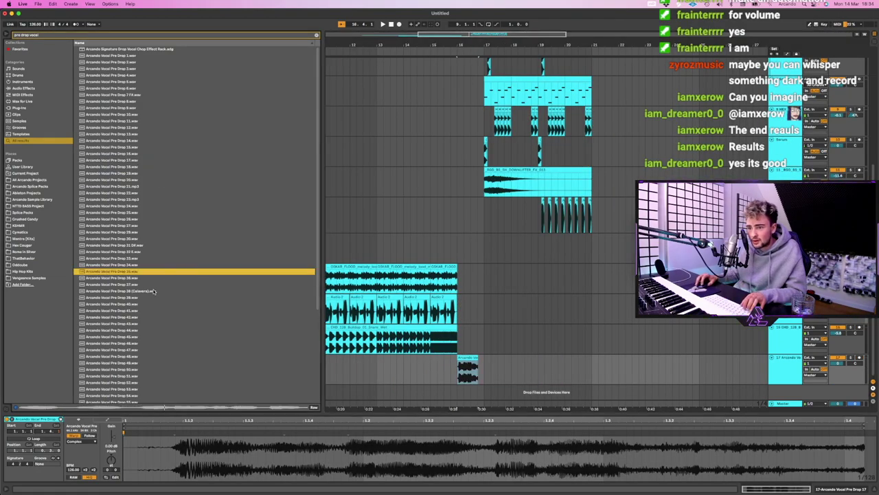
left_click(139, 292)
key("space")
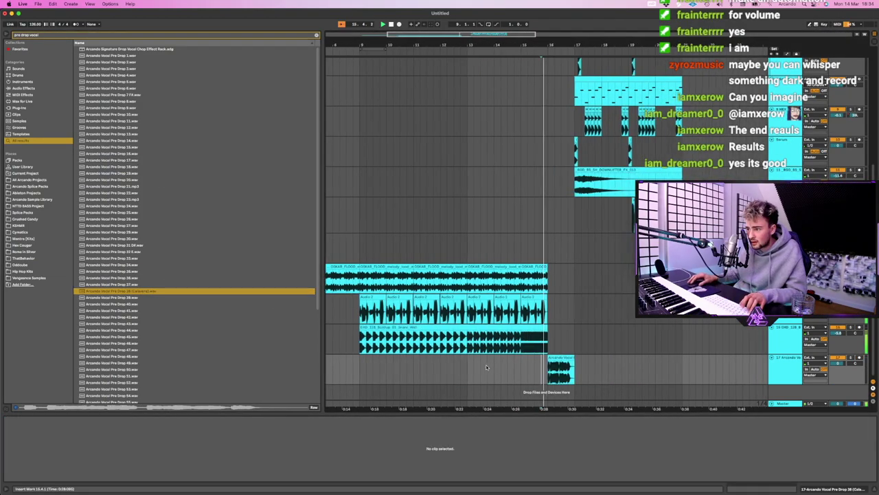
scroll(499, 368, "right", 3)
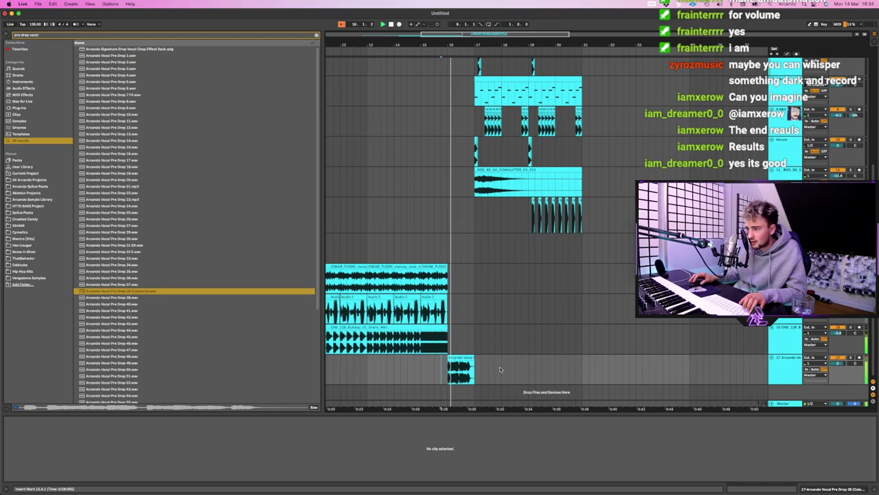
scroll(501, 369, "right", 1)
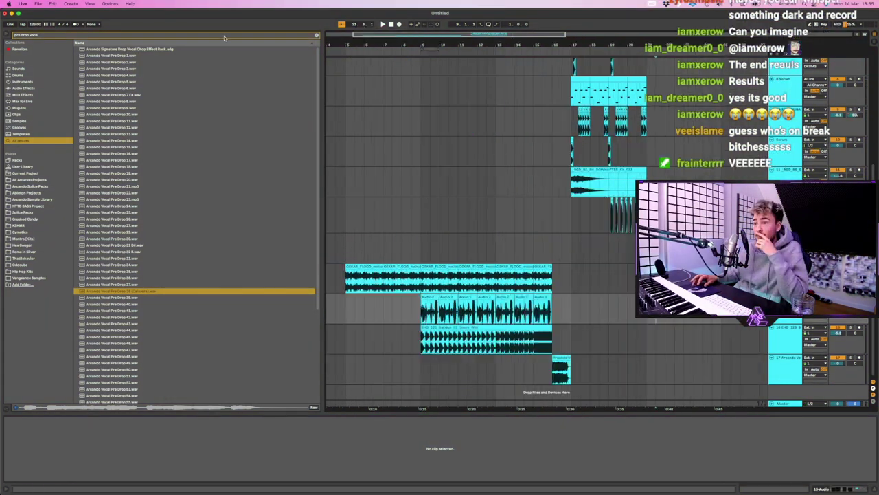
Search for "riser" and place the ARCANDO one-shot nasty riser on a new track in the build-up
double_click(224, 36)
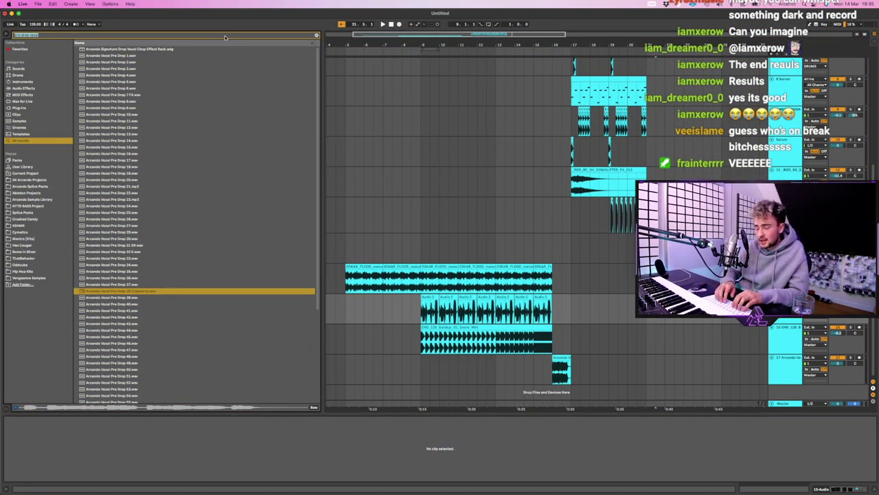
key("BackSpace")
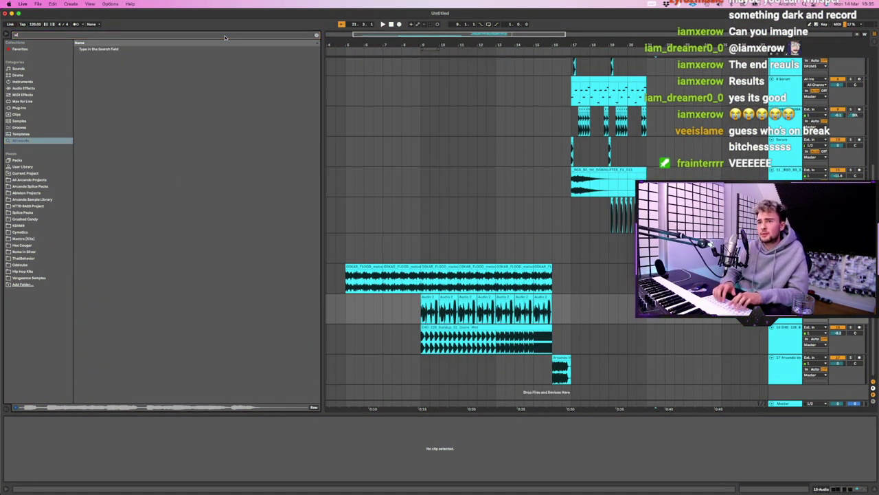
type("riser")
left_click(217, 147)
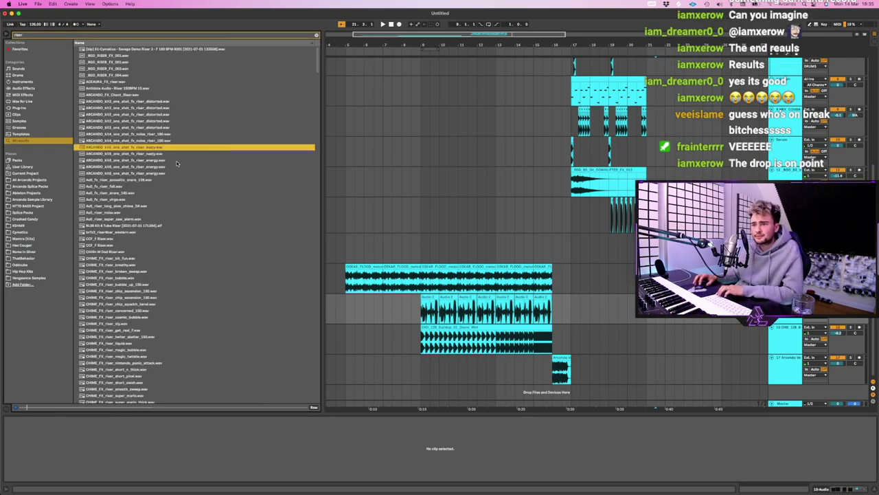
left_click_drag(150, 149, 449, 380)
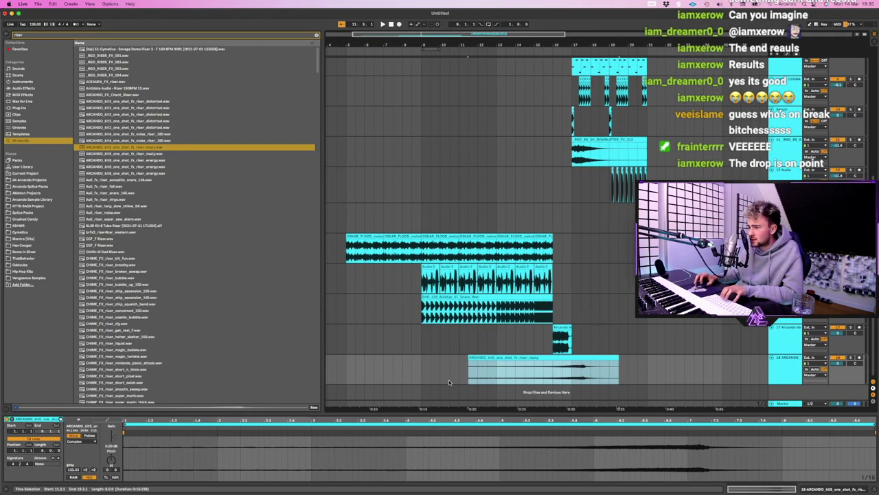
Search for "clap 128" and place Graves_128_build_claps on a new track from bar 9 to bar 16
left_click(233, 34)
type("clap 128")
left_click_drag(220, 69, 424, 397)
scroll(440, 385, "down", 1)
left_click(481, 372)
left_click(441, 358)
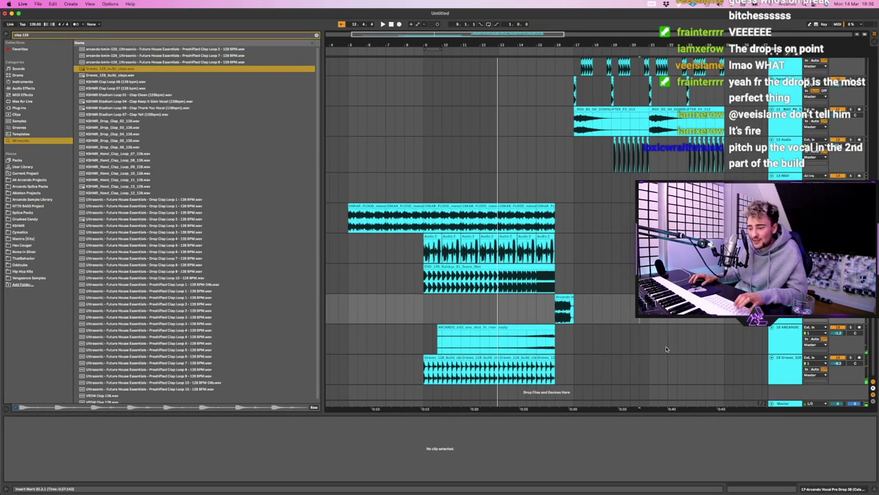
Raise the end of the transposition envelope on the frozen vocal clip in the build-up
scroll(665, 339, "right", 3)
left_click(365, 222)
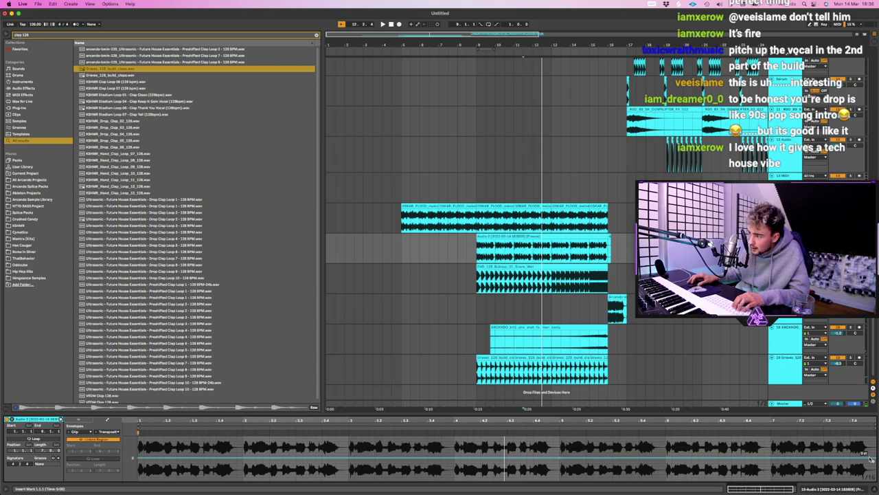
mouse_move(871, 459)
left_mouse_down()
mouse_move(873, 438)
mouse_move(872, 454)
left_mouse_up()
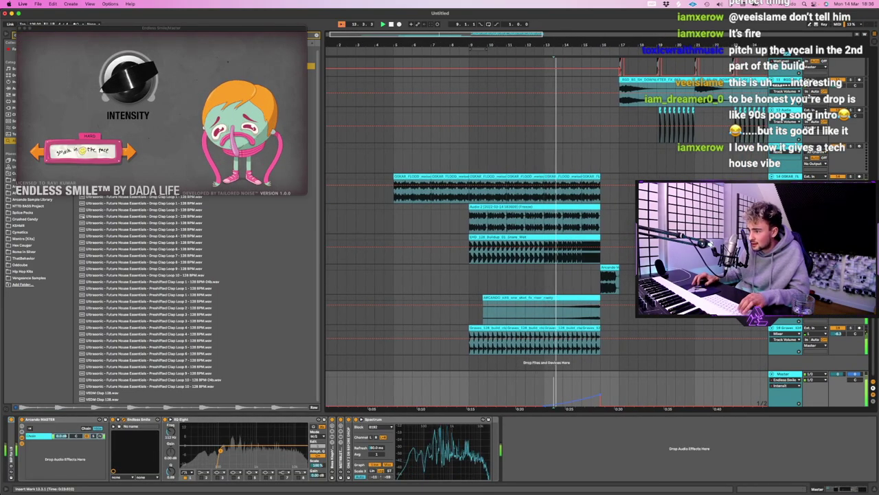
Hide the master's Endless Smile window and play the build-up with its intensity automation into the drop
key("super+alt+p")
scroll(567, 205, "right", 1)
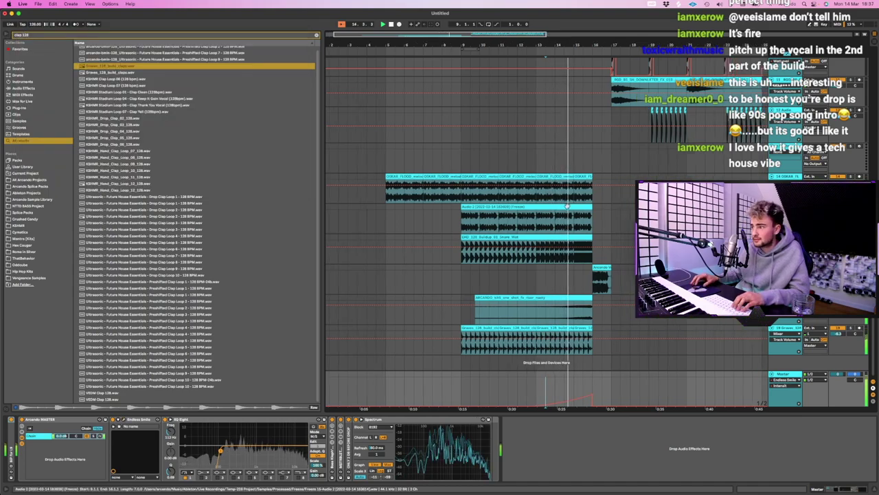
scroll(567, 205, "right", 2)
left_click(617, 296)
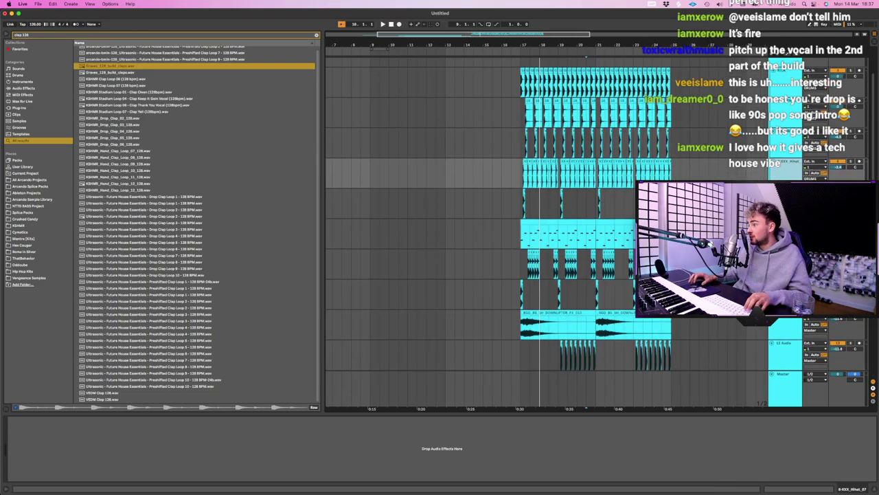
Insert a MIDI track below the Serum bassline and search the browser for "pryda"
left_click(785, 224)
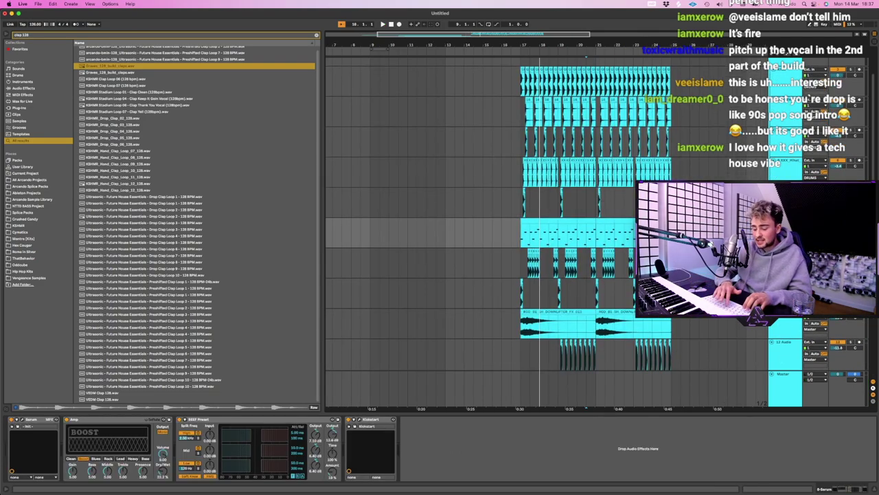
key("super+shift+t")
left_click(233, 33)
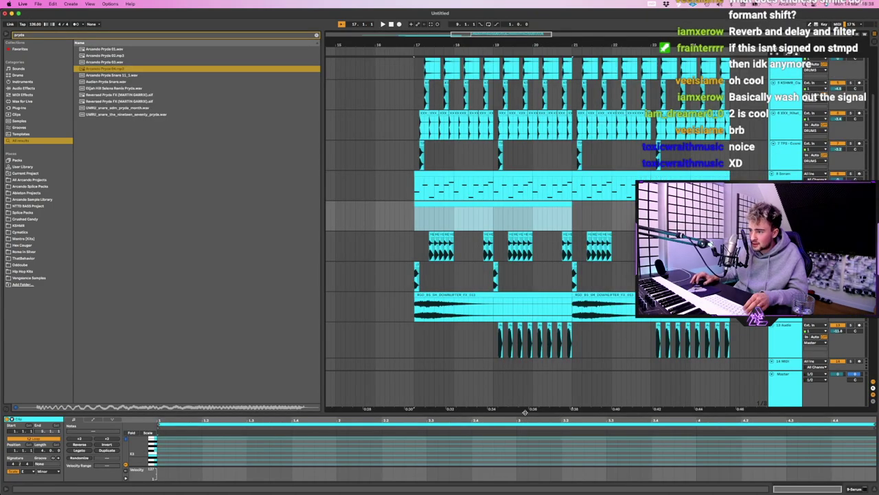
Write a rising lead melody in the new Serum clip at bar 17, starting on E1 and built from copied notes
left_click_drag(525, 411, 525, 229)
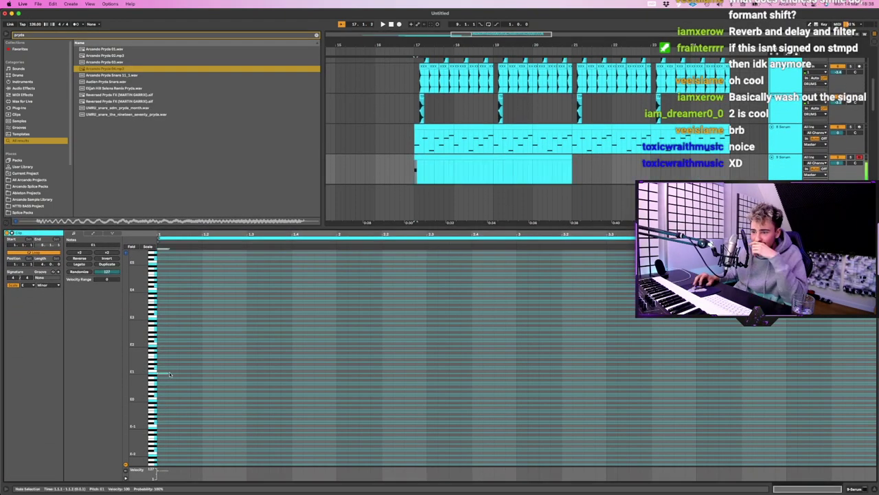
left_click_drag(170, 374, 258, 376)
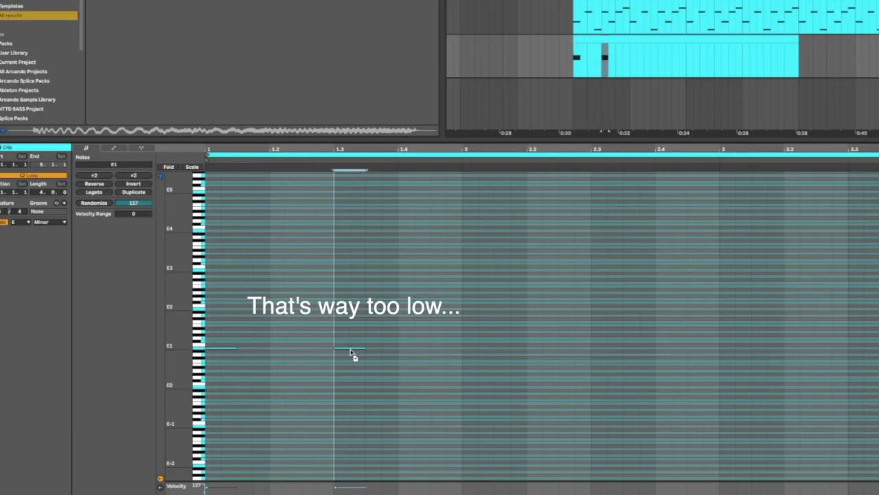
left_click_drag(354, 355, 471, 335)
left_click_drag(371, 328, 343, 364)
mouse_move(254, 349)
left_mouse_down()
mouse_move(211, 375)
mouse_move(358, 375)
left_mouse_up()
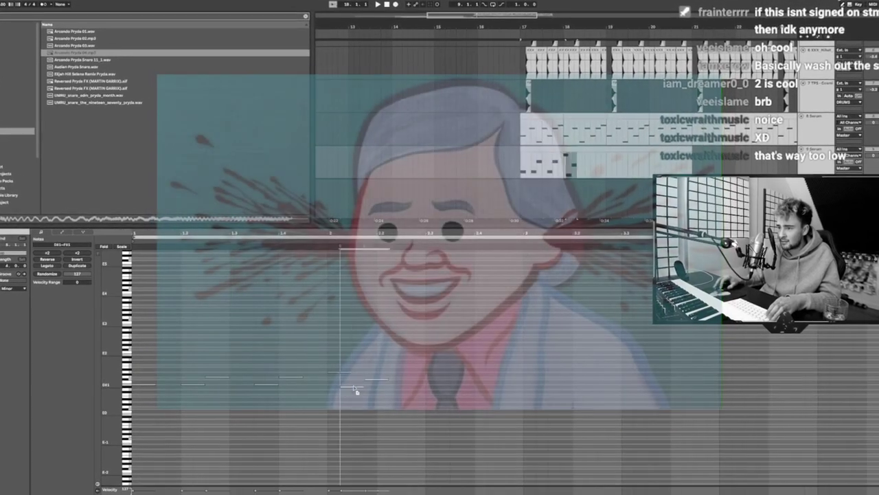
left_click_drag(495, 308, 139, 419)
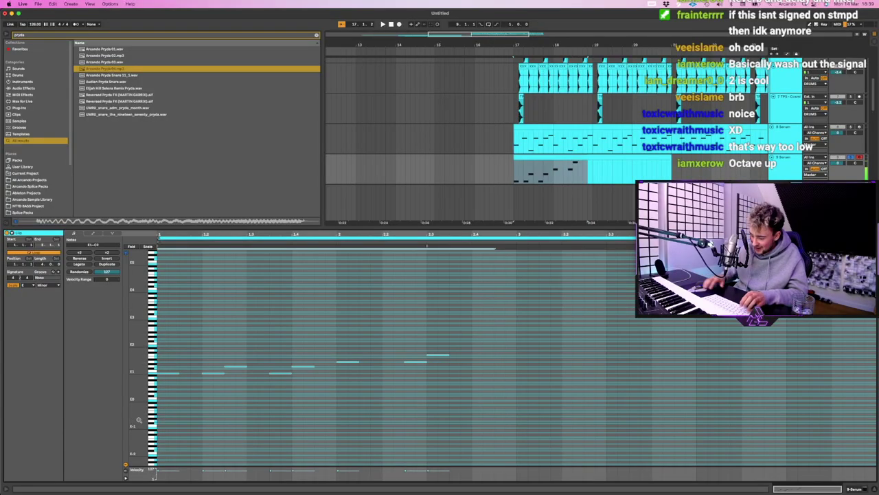
Transpose the whole lead melody up two octaves and play it
key("shift+Up")
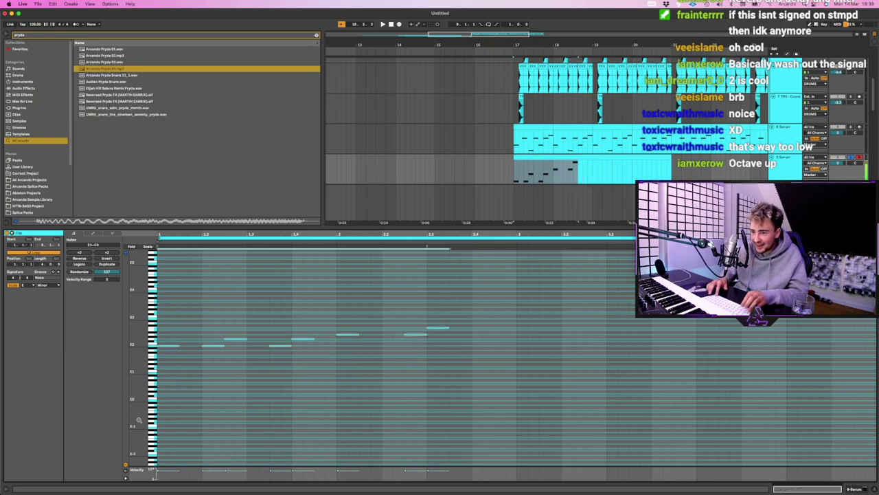
key("space")
key("shift+Up")
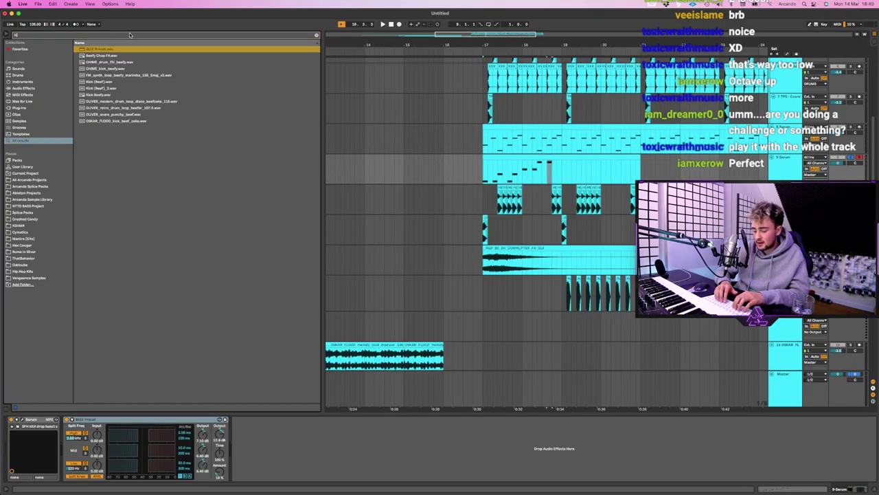
Add Kickstart and the favourite W&W Reverb Acoustic preset to the Serum lead's effect chain and play the drop
type("start")
double_click(91, 62)
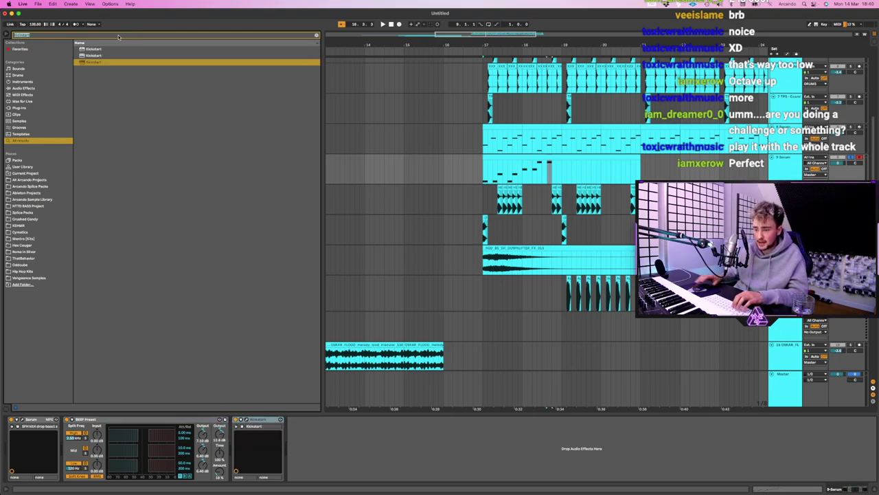
left_click(118, 35)
type("w")
key("BackSpace")
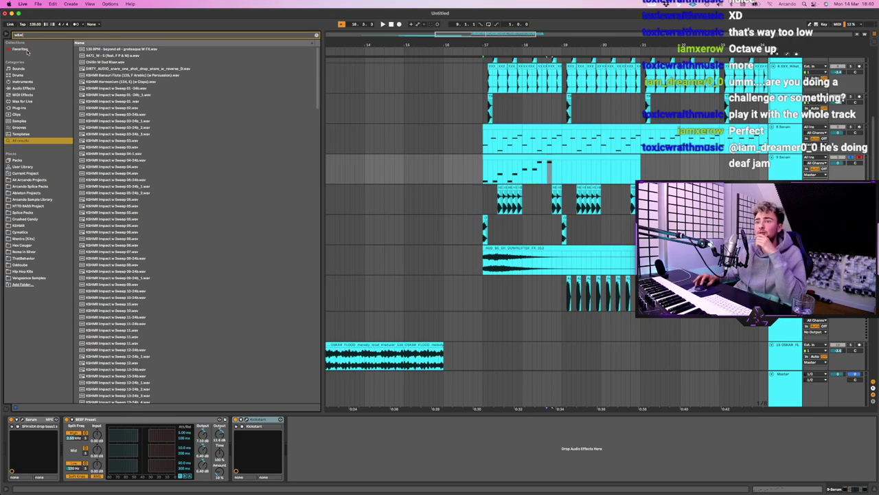
left_click(28, 51)
double_click(109, 48)
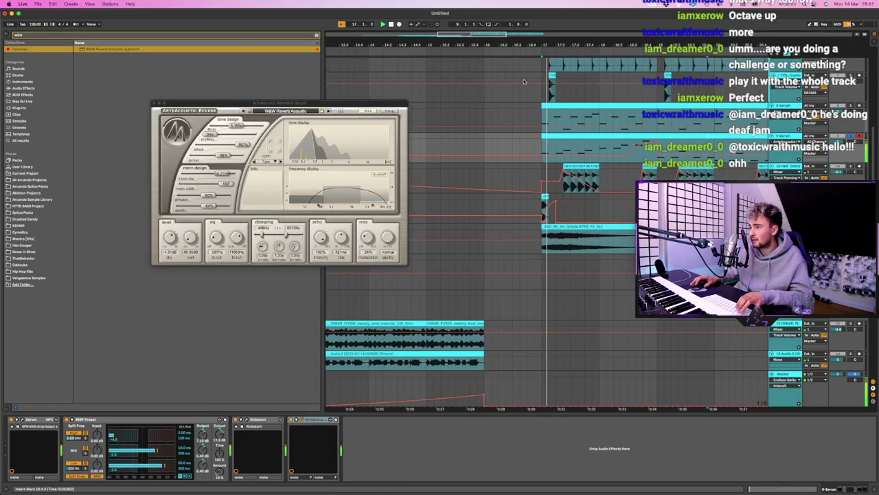
scroll(537, 118, "right", 3)
scroll(537, 118, "right", 1)
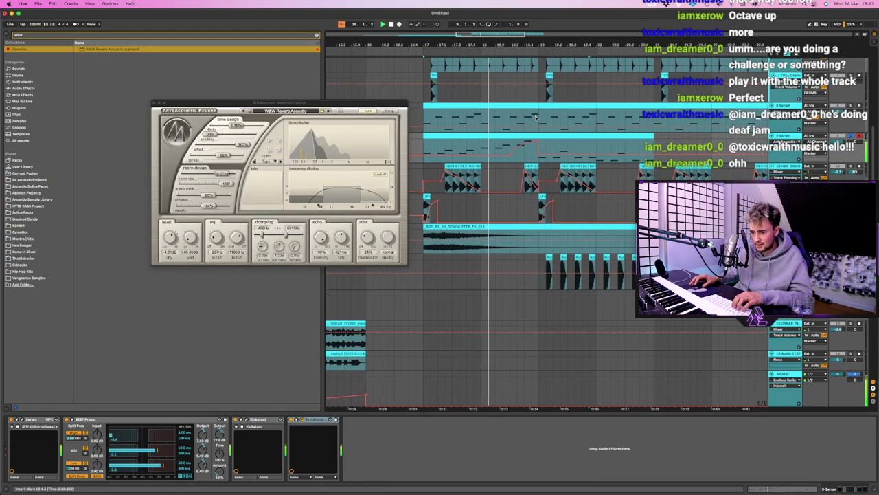
scroll(608, 143, "left", 1)
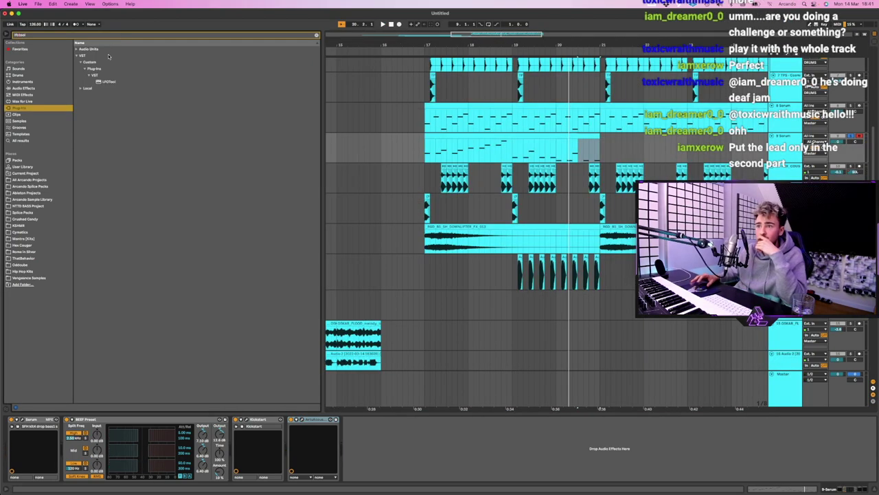
Add LFOTool after the lead's reverb and reshape its curve into an early peak with a long falling slope at a 1/8 rate
left_click_drag(124, 83, 410, 428)
left_click(358, 419)
left_click_drag(203, 149, 203, 203)
left_click_drag(338, 122, 336, 203)
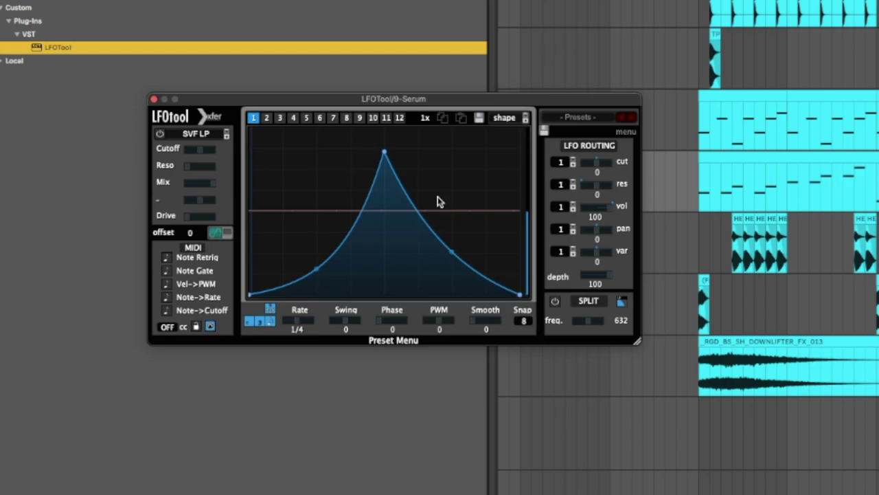
left_click_drag(385, 154, 305, 61)
left_click_drag(415, 246, 435, 219)
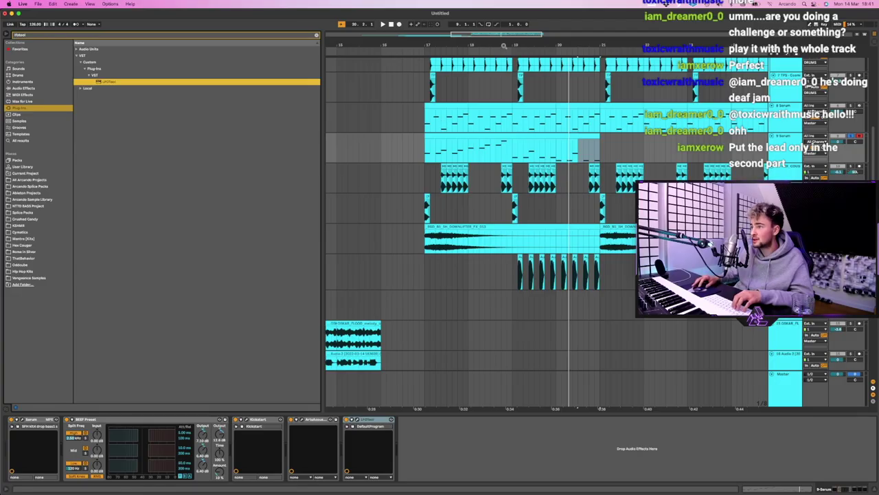
Expose LFOTool's LFO Depth for automation on the lead, raise it near the end of bar 18 and play the drop
left_click_drag(504, 45, 505, 68)
key("a")
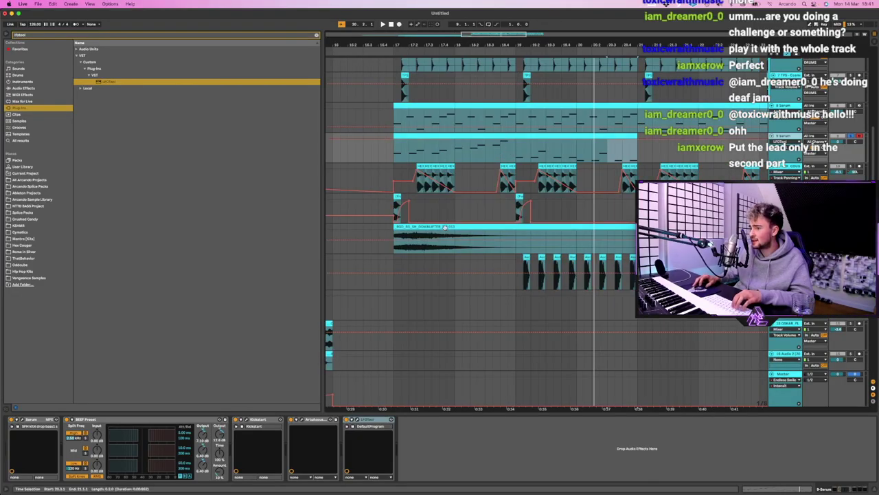
left_click(357, 419)
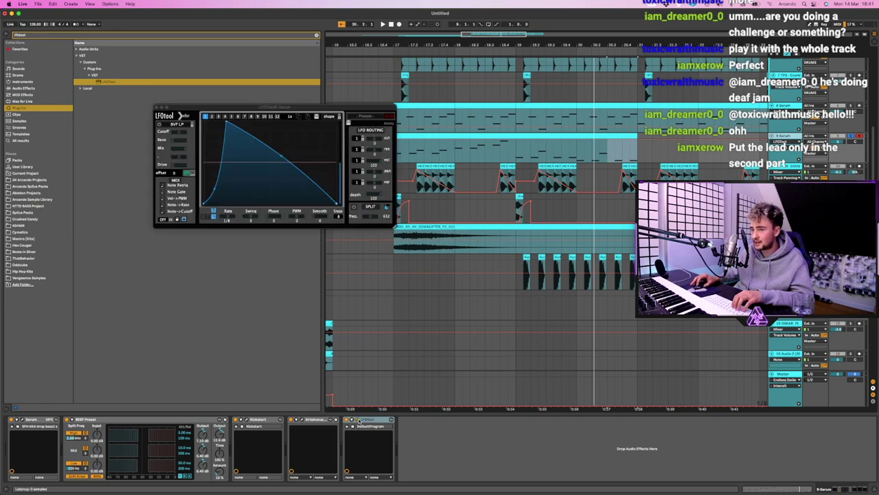
left_click(376, 200)
key("space")
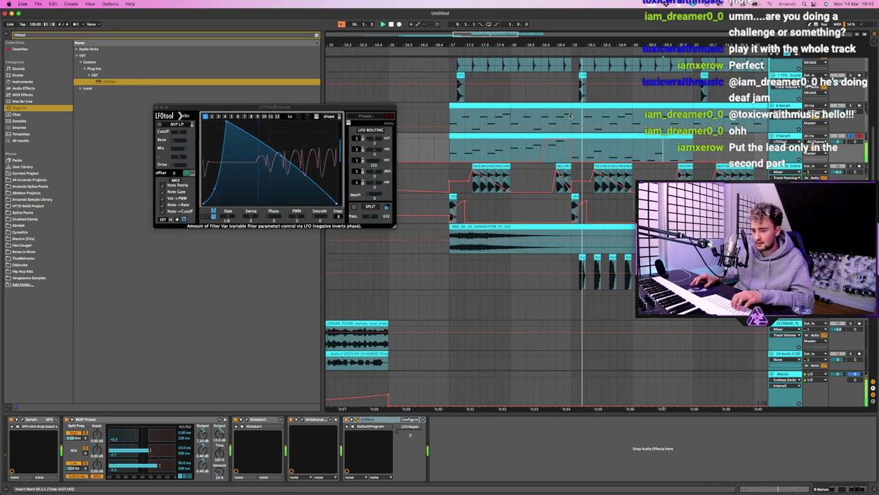
Play the full drop with the lead and adjust its LFO Depth automation across bar 18
left_click(517, 136)
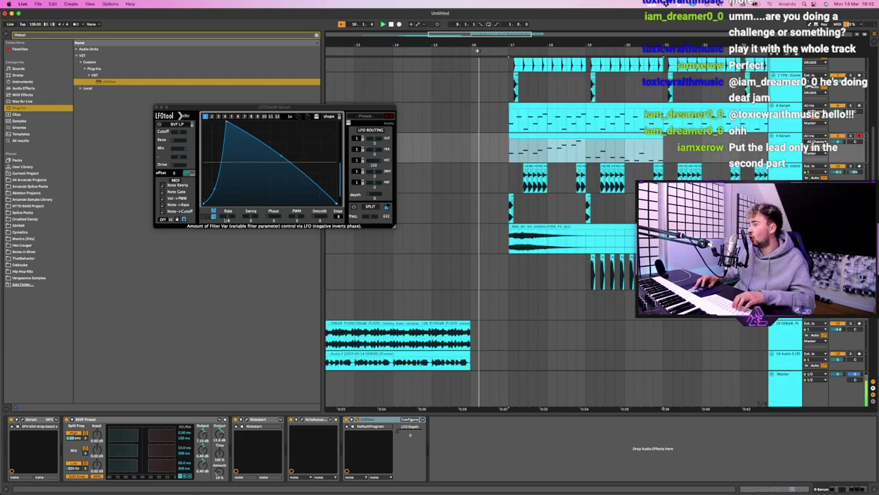
key("space")
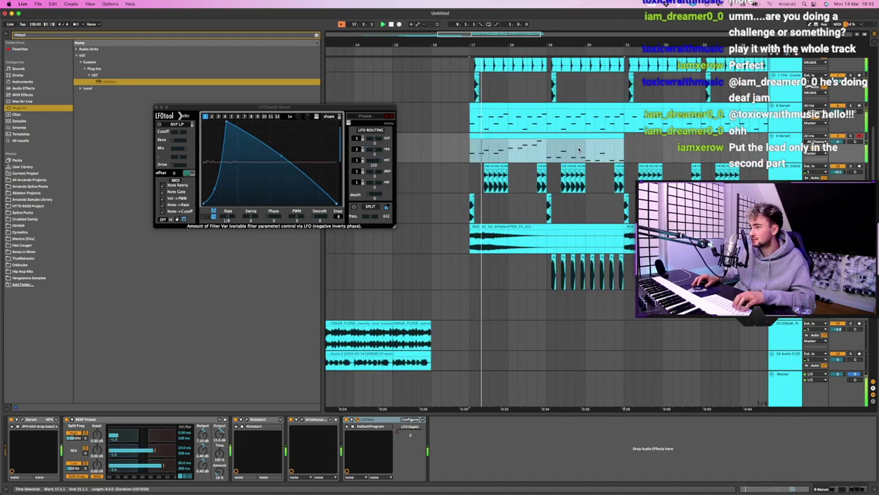
key("a")
left_click(528, 154)
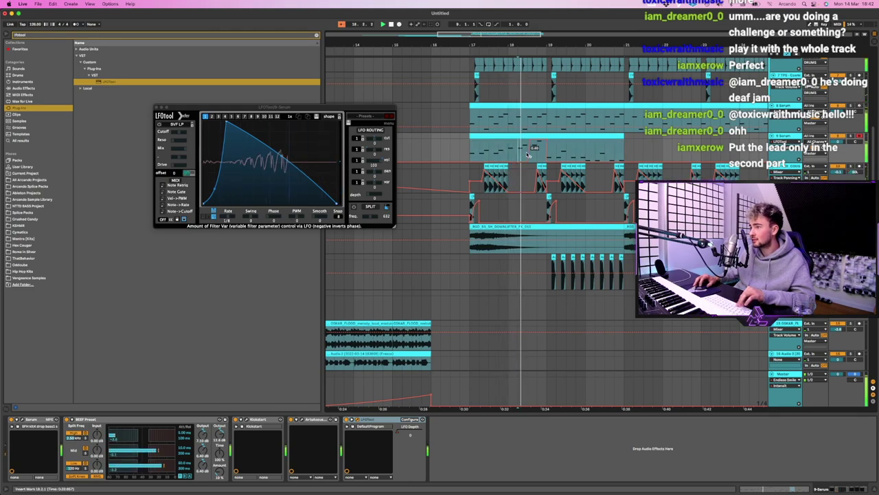
left_click_drag(510, 152, 549, 152)
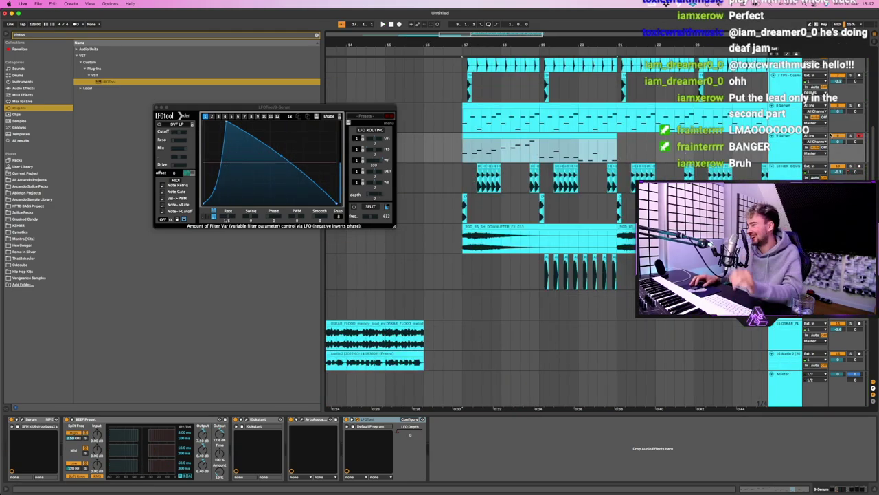
Solo the lead track to listen to it and open its Serum instrument
left_click(850, 136)
key("space")
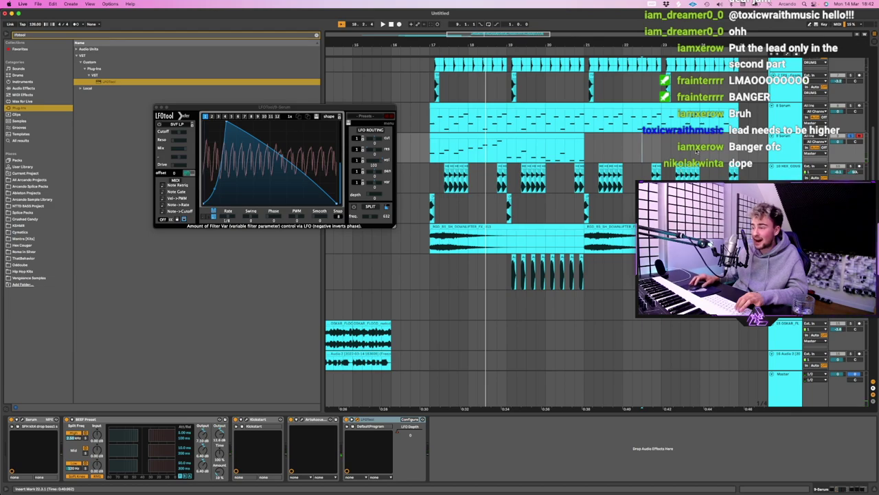
left_click(22, 419)
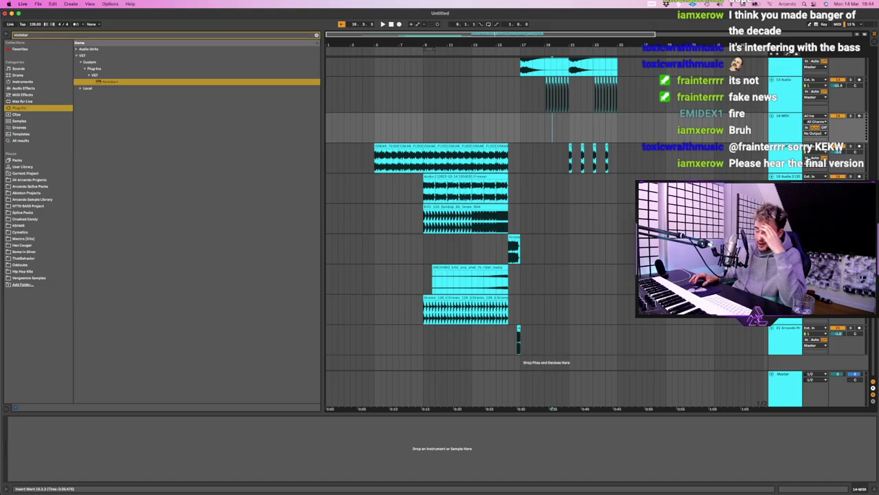
Search for "white noise splash", place the ARCANDO drop splash on a new track at bar 17 and play it
left_click(655, 218)
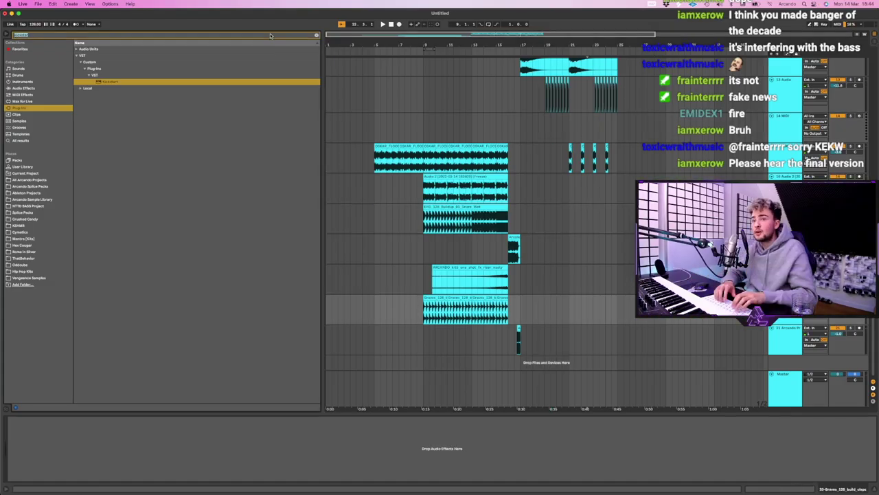
type("white noise")
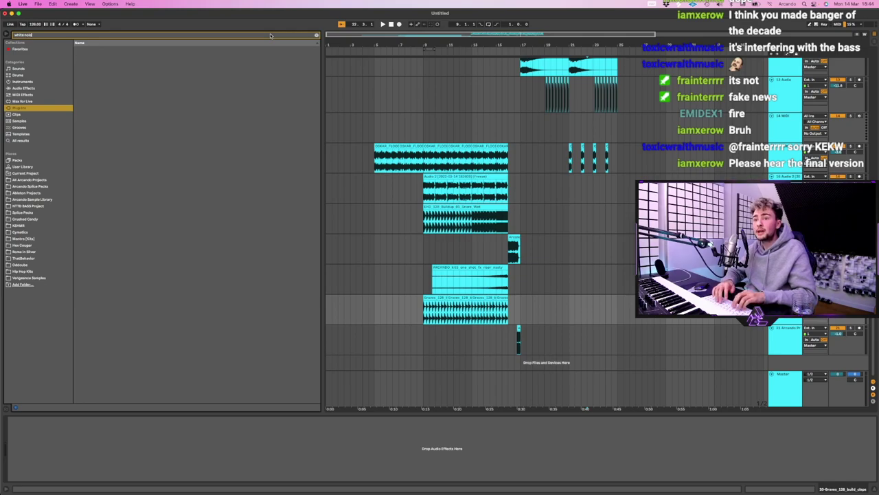
left_click(110, 56)
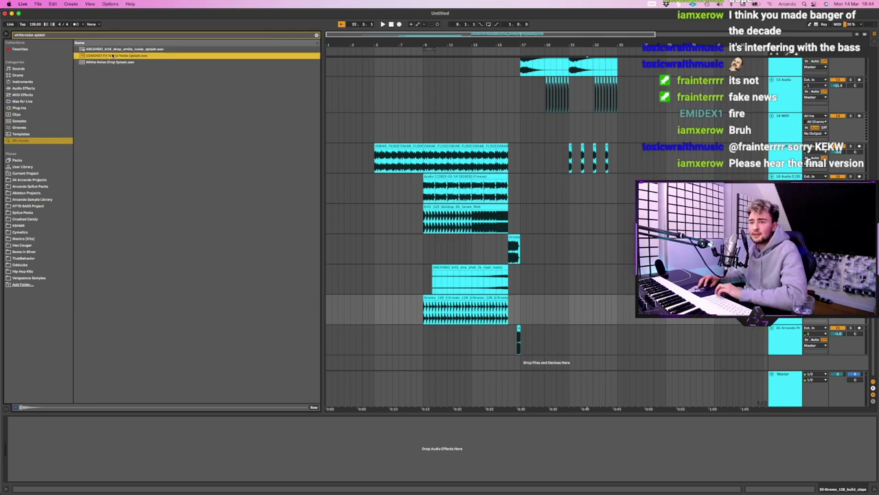
left_click(114, 50)
left_click_drag(431, 163, 523, 362)
key("plus")
key("plus")
left_click(468, 355)
key("space")
scroll(470, 355, "right", 3)
left_click_drag(443, 347, 472, 346)
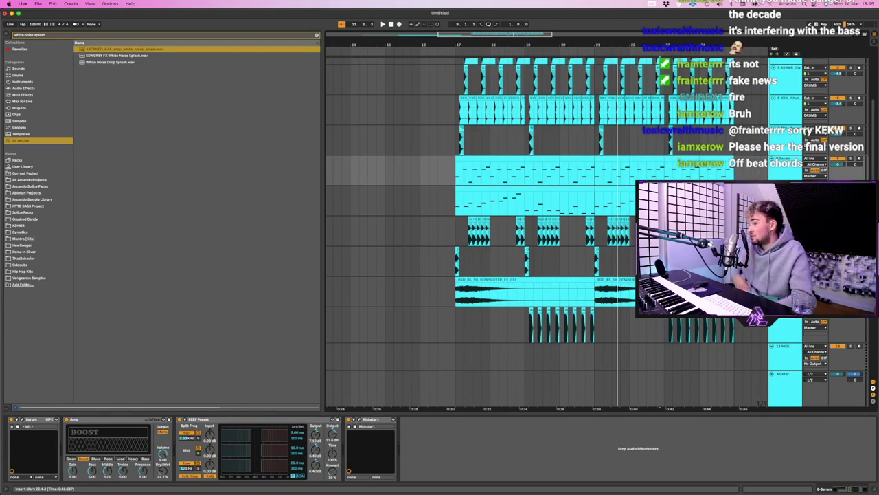
Search the browser for "emin" and audition E minor samples for the second half of the drop
scroll(699, 219, "down", 7)
left_click(700, 218)
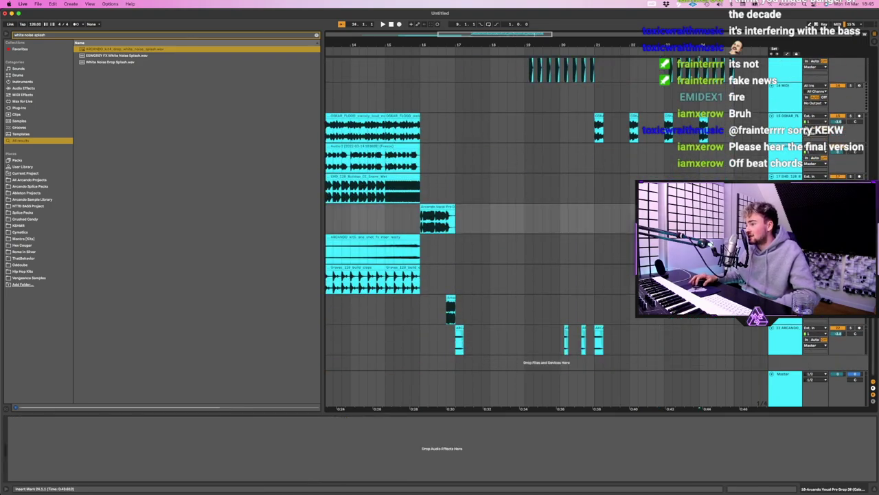
left_click(237, 36)
type("emin")
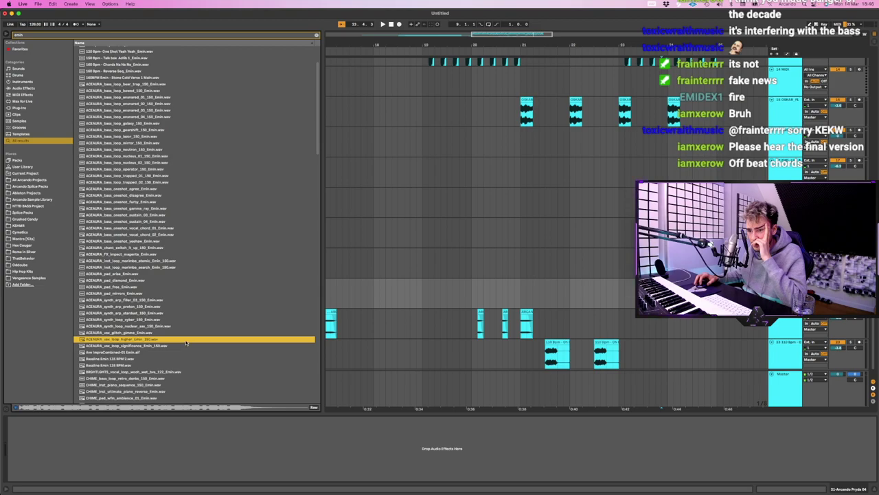
scroll(182, 348, "down", 3)
left_click(177, 353)
scroll(177, 352, "down", 6)
left_click(176, 354)
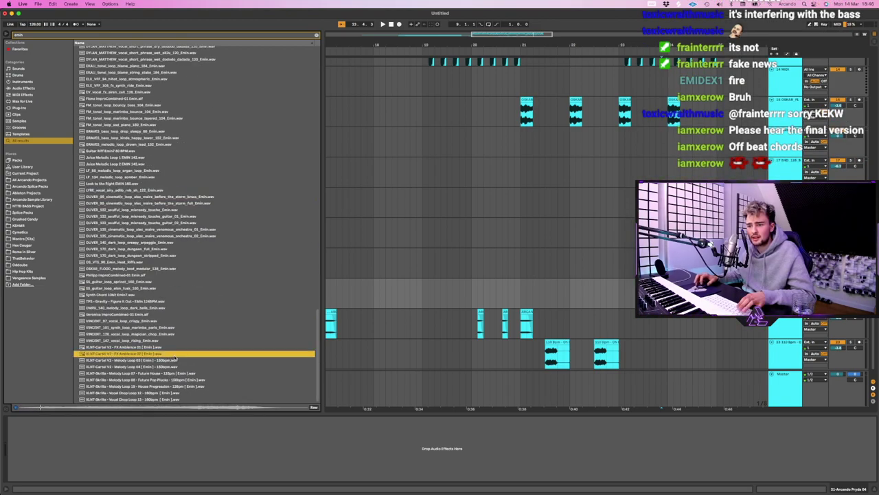
scroll(176, 357, "up", 15)
left_click(117, 246)
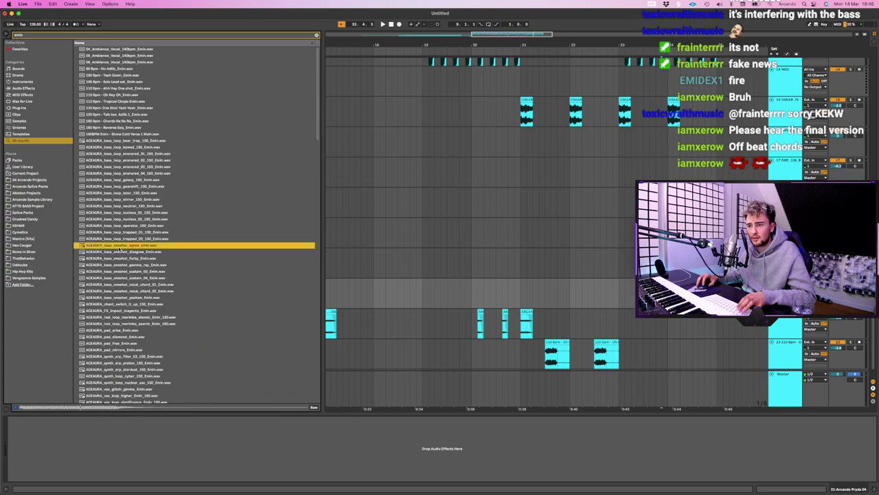
Put ACEAURA_bass_oneshot_agree_Emin on a new track and move the clip to the drop's start at bar 17
left_click_drag(118, 246, 641, 356)
scroll(641, 357, "left", 1)
scroll(641, 356, "up", 10)
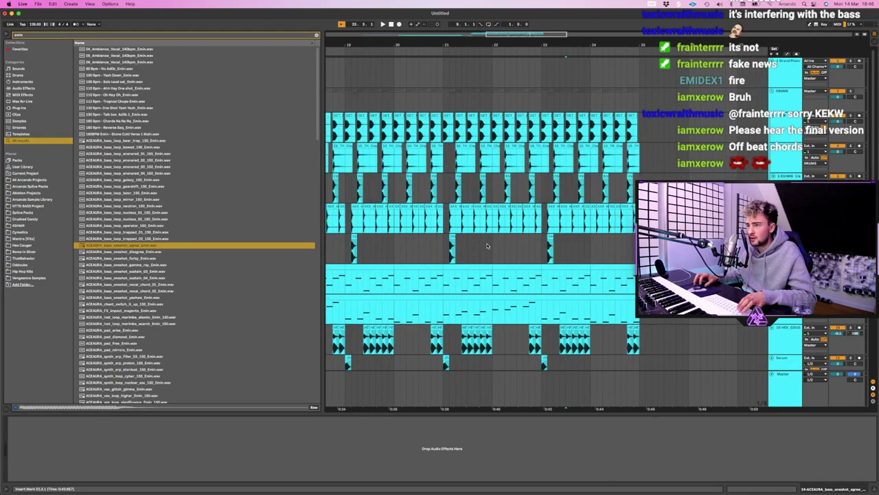
scroll(489, 245, "left", 3)
scroll(488, 246, "left", 2)
scroll(488, 246, "down", 10)
left_click(413, 340)
key("super+v")
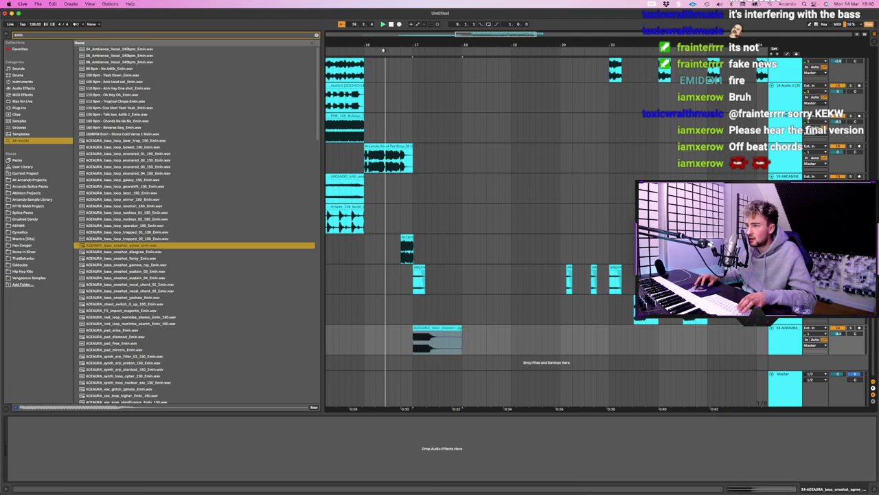
Trim the ACEAURA one-shot clip at bar 17 to a short stab and move its track up beside the Serum tracks
left_click(383, 51)
scroll(553, 173, "left", 3)
scroll(552, 174, "right", 5)
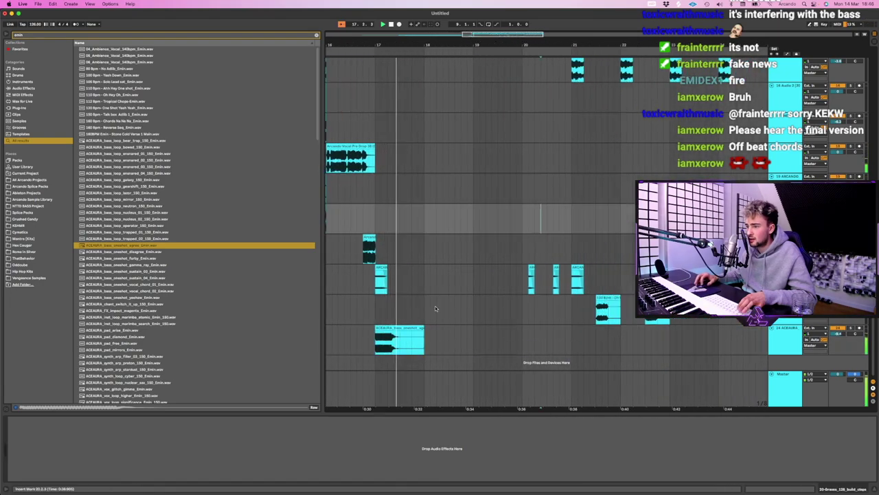
left_click_drag(422, 330, 377, 331)
key("space")
key("space")
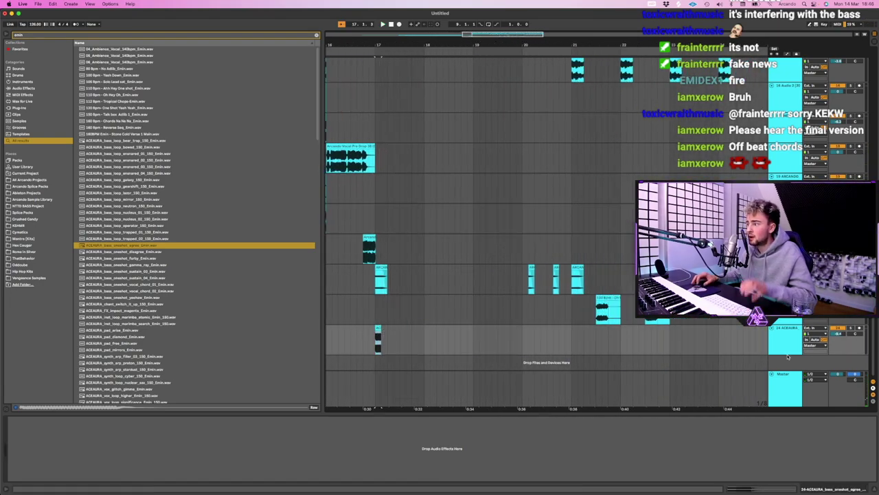
left_click(784, 347)
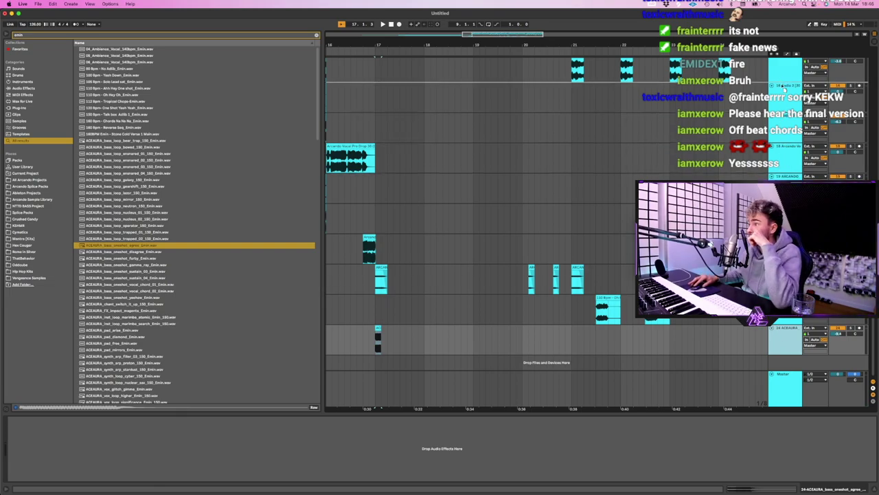
scroll(786, 103, "up", 3)
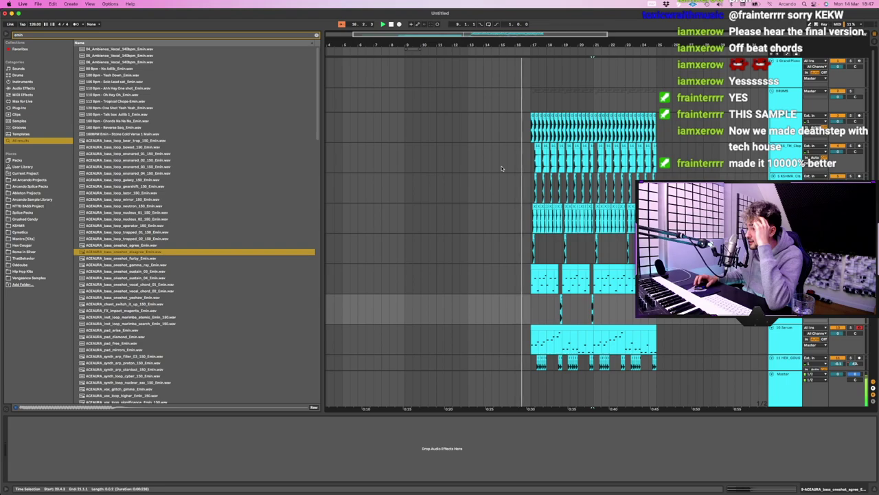
Play the drop and repeat the ACEAURA one-shot with a matching cut in the Serum bass at the end of bar 22
scroll(502, 169, "right", 1)
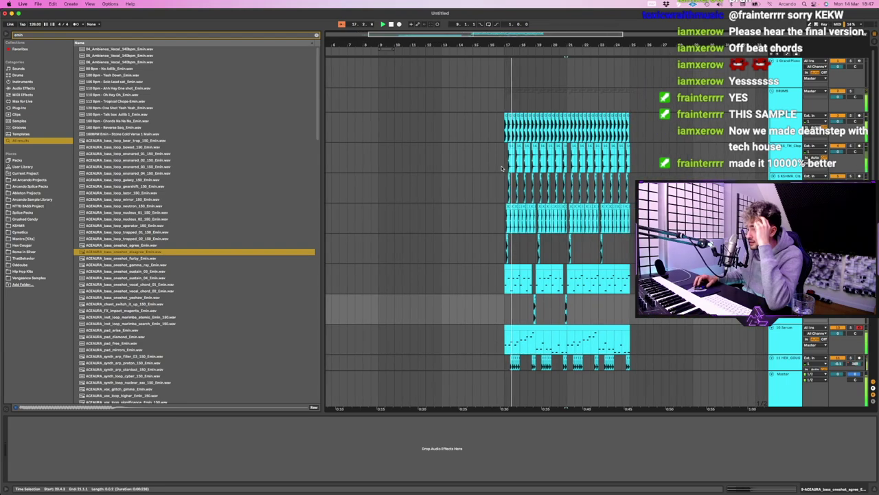
scroll(501, 168, "right", 1)
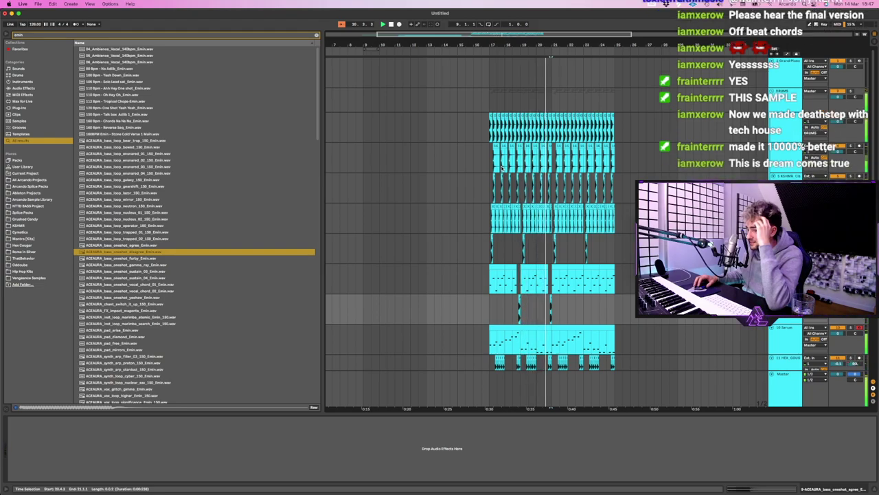
key("space")
left_click(623, 279)
left_click_drag(538, 46, 538, 96)
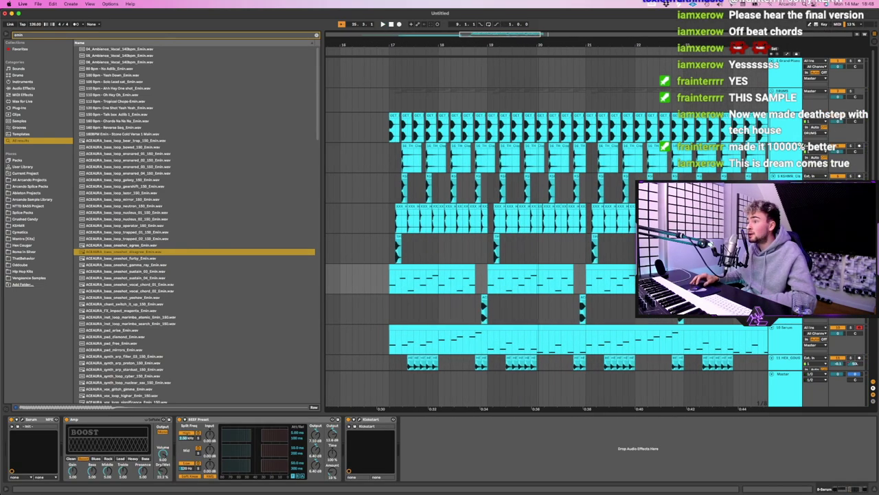
Delete the last two kick clips before bar 21 to make room for a fill
left_click(567, 117)
key("Delete")
left_click(579, 116)
key("Delete")
Search for "breakbeat" and place an XLNT-Cartel V2 Breakbeat Fill on a new track in the gap before bar 21 and across bar 24
scroll(579, 123, "right", 3)
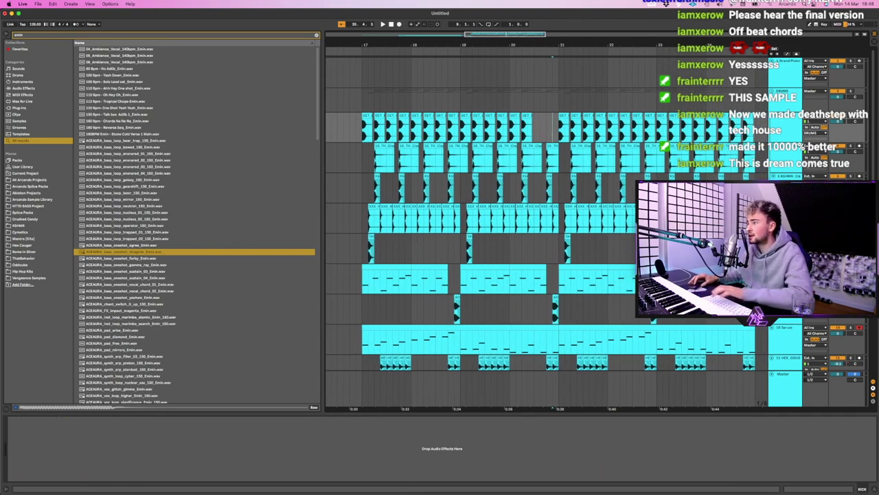
left_click(141, 102)
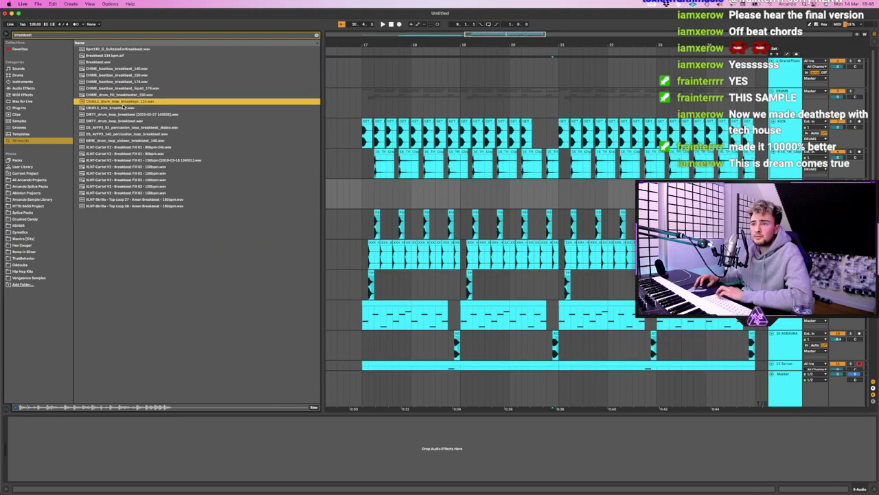
left_click(140, 193)
left_click_drag(138, 196, 543, 192)
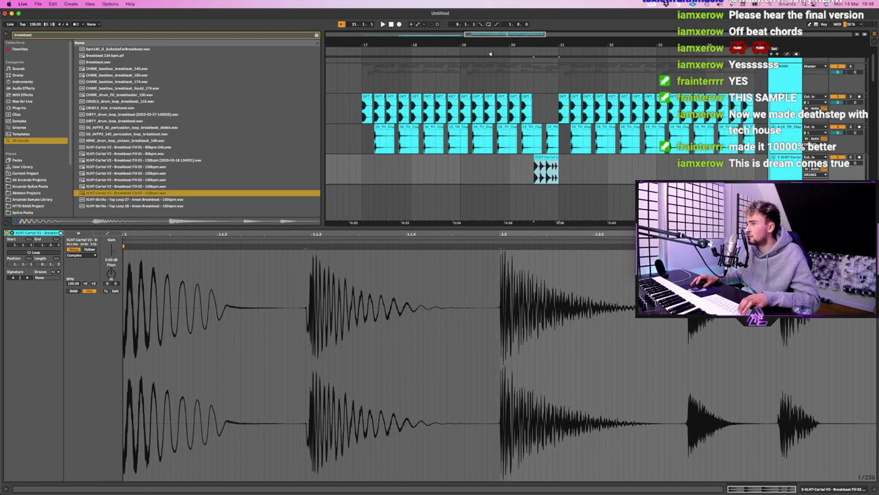
left_click(490, 54)
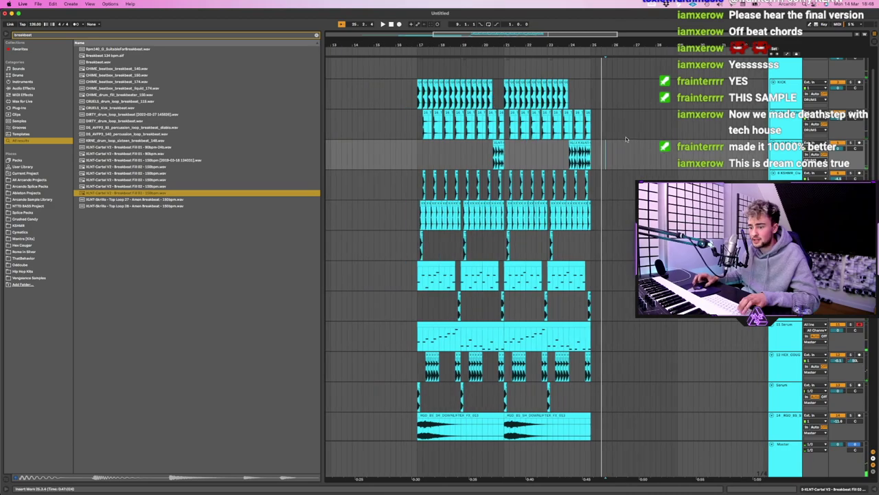
Search for "impact" and place _RGO_IMPACT_FX_005 on a new track at bar 25, where the drop ends
scroll(626, 137, "down", 10)
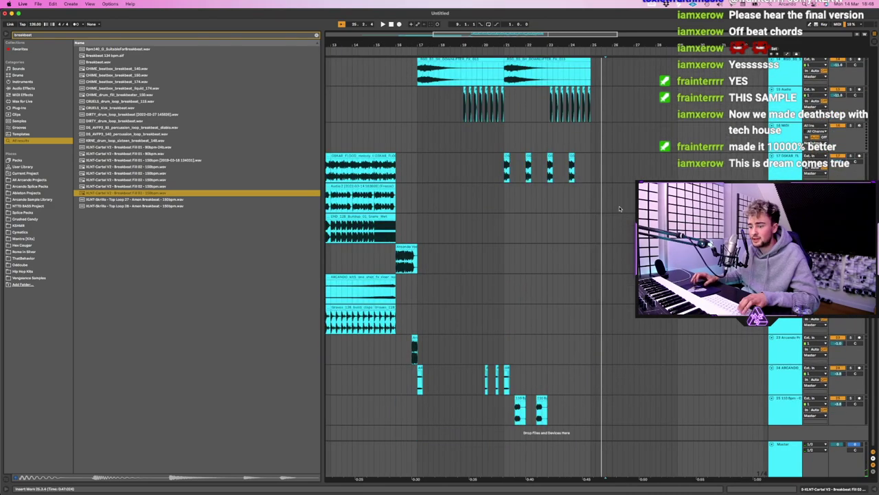
left_click(267, 35)
type("impact")
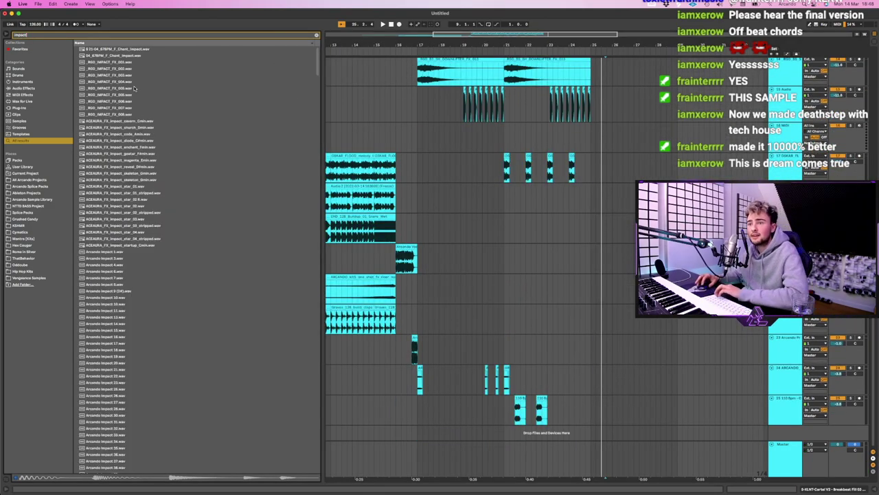
left_click(116, 95)
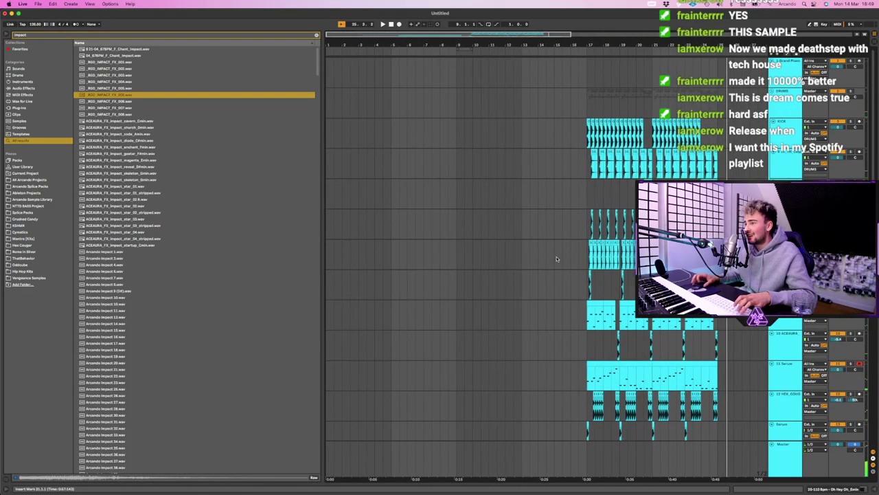
Play the arrangement from the melody intro through the build-up, drop and final impact to review the track
scroll(557, 259, "left", 5)
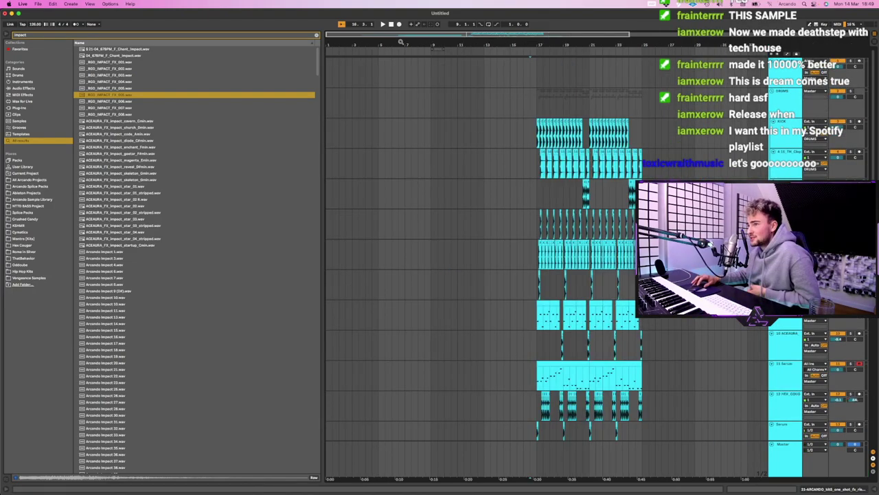
scroll(415, 65, "left", 5)
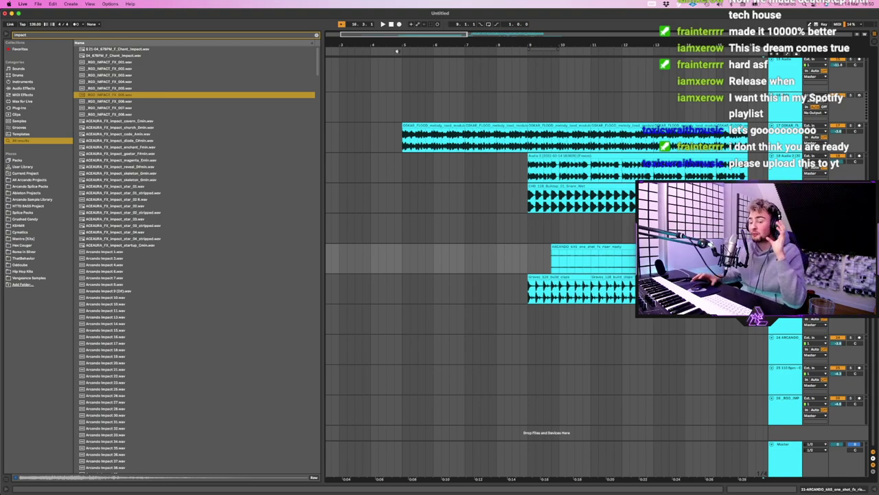
key("space")
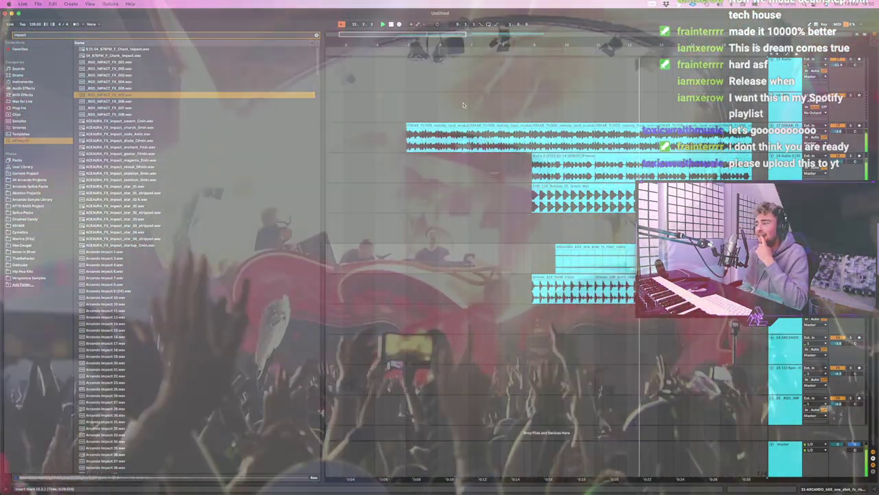
scroll(463, 103, "right", 10)
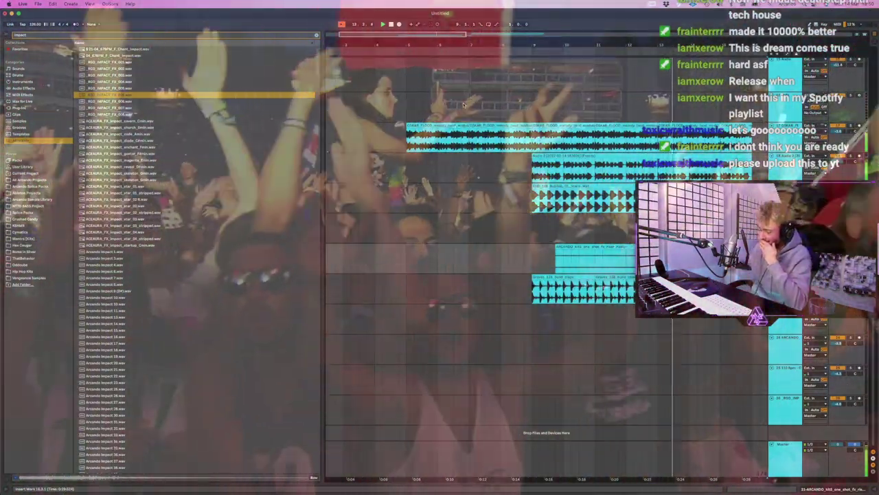
scroll(475, 110, "left", 5)
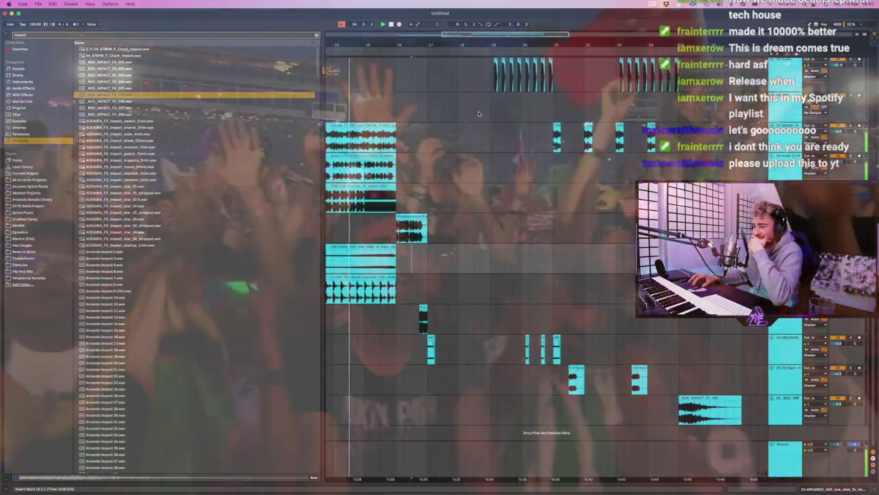
scroll(478, 113, "left", 1)
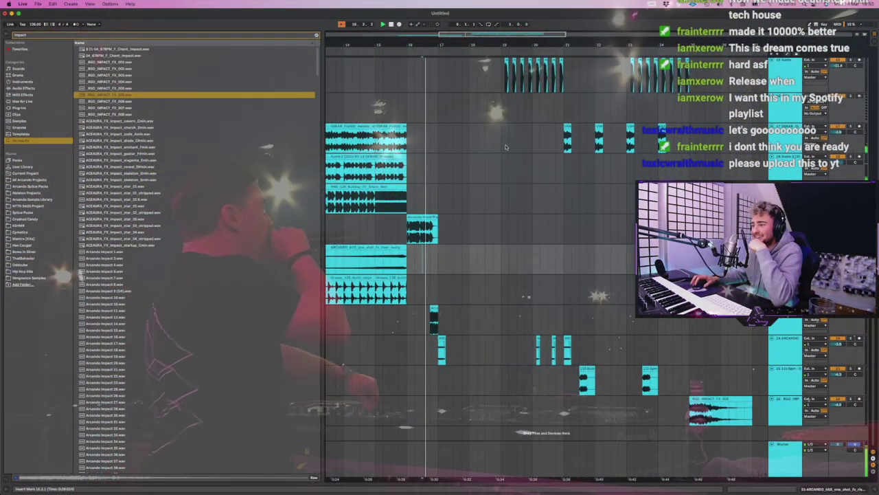
scroll(507, 148, "up", 10)
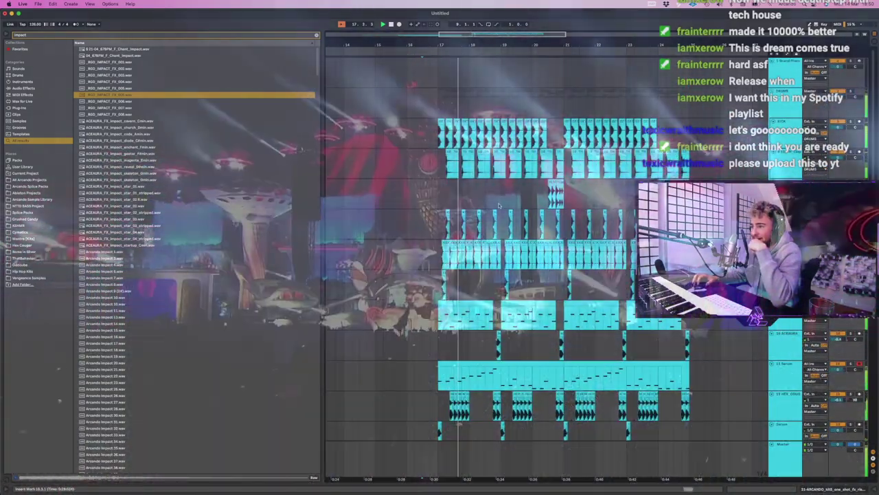
left_click(500, 204)
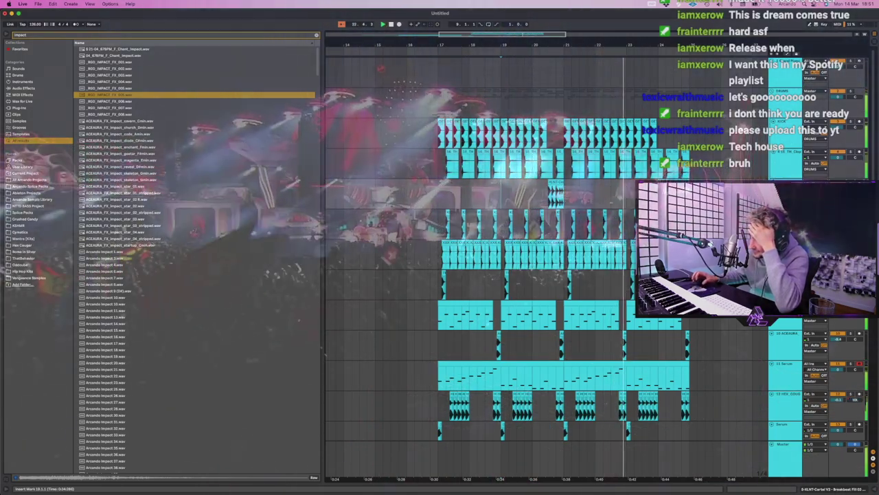
scroll(550, 261, "down", 2)
scroll(549, 261, "right", 2)
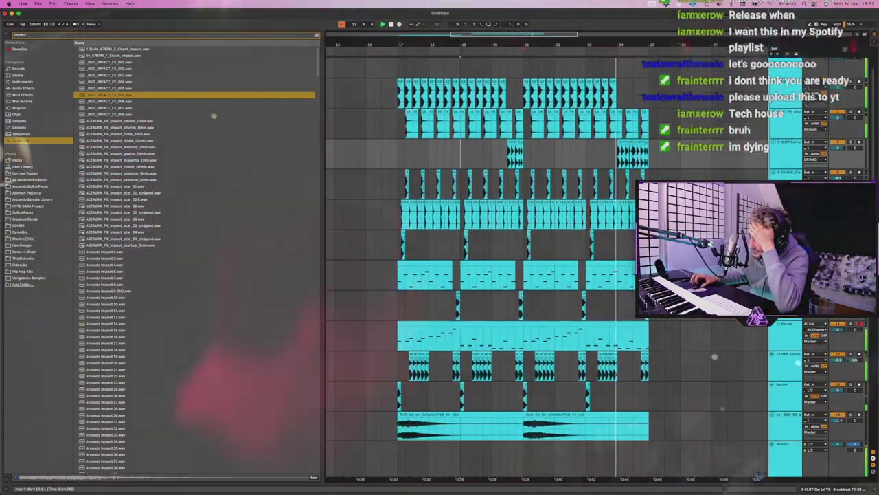
scroll(550, 261, "down", 10)
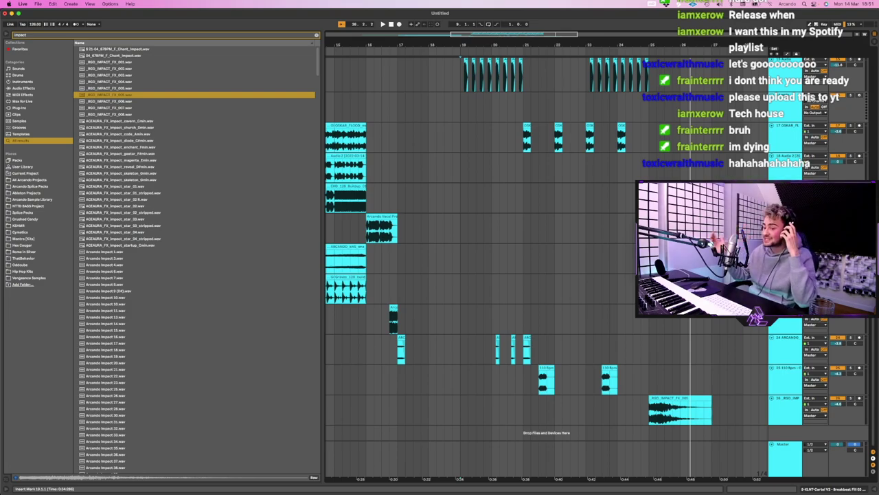
Solo the frozen Audio 2 track and play its build-up clip from bar 9
left_click(532, 95)
scroll(532, 96, "down", 2)
scroll(532, 96, "left", 5)
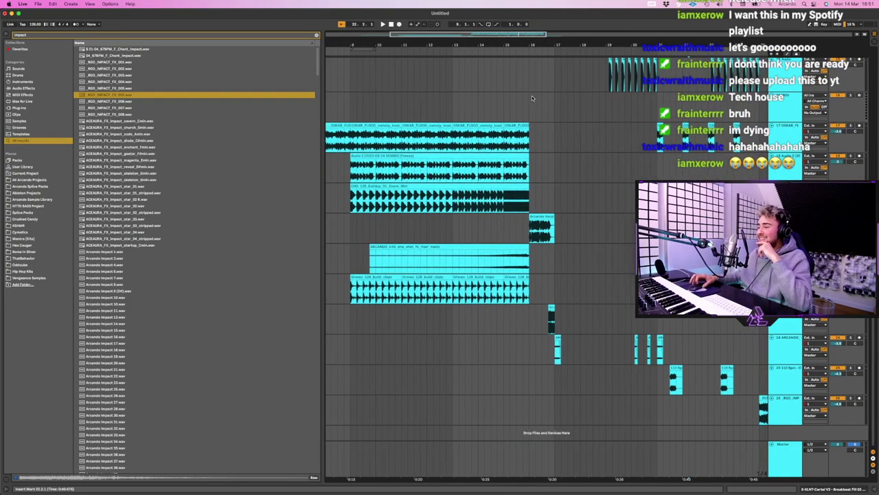
scroll(531, 96, "up", 3)
scroll(543, 90, "right", 2)
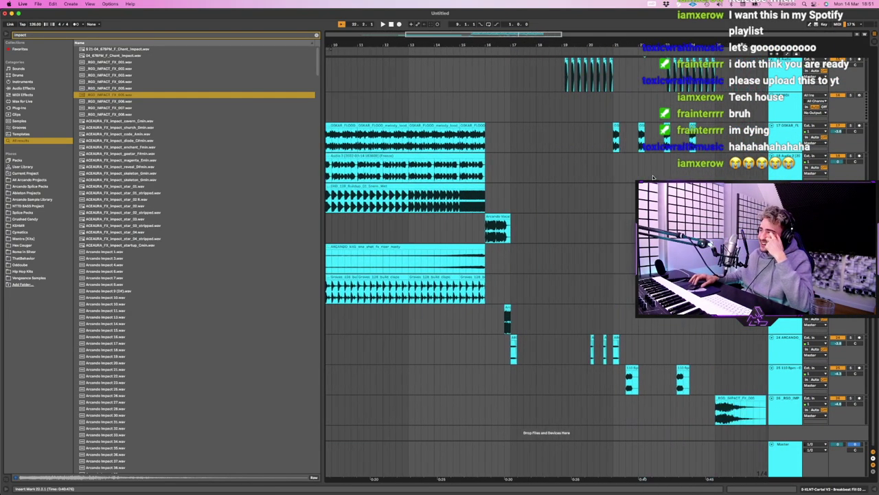
scroll(551, 87, "left", 2)
left_click(785, 232)
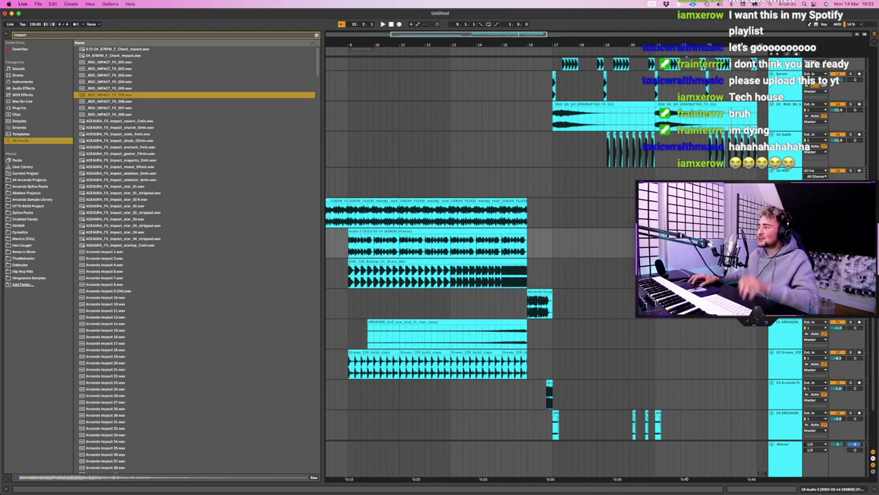
key("space")
scroll(364, 246, "left", 5)
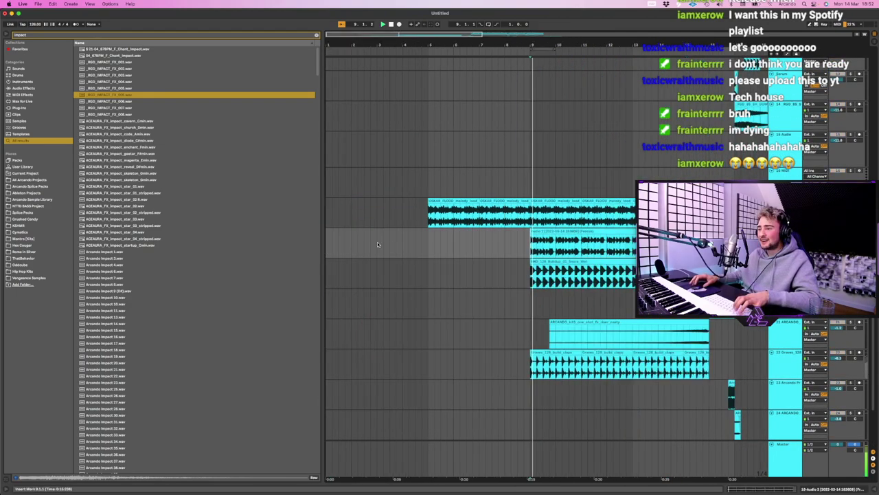
scroll(365, 245, "right", 4)
left_click(455, 232)
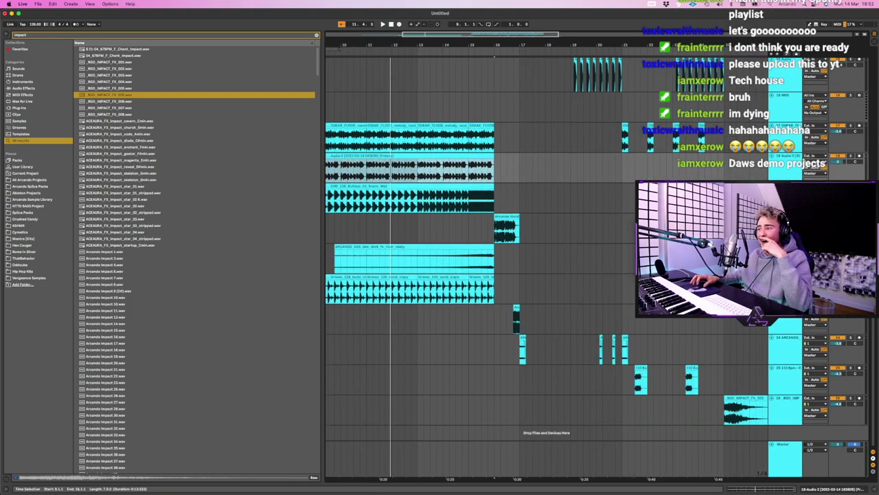
Play the drop from around the Serum clip to listen to it again
scroll(535, 220, "up", 10)
scroll(549, 206, "down", 2)
left_click_drag(566, 44, 566, 69)
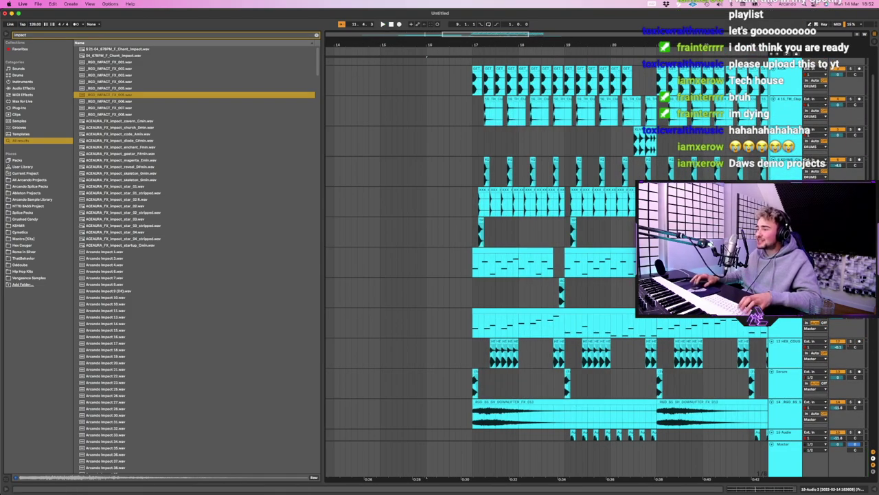
scroll(520, 322, "left", 2)
left_click(520, 323)
key("space")
scroll(529, 317, "right", 3)
left_click(549, 312)
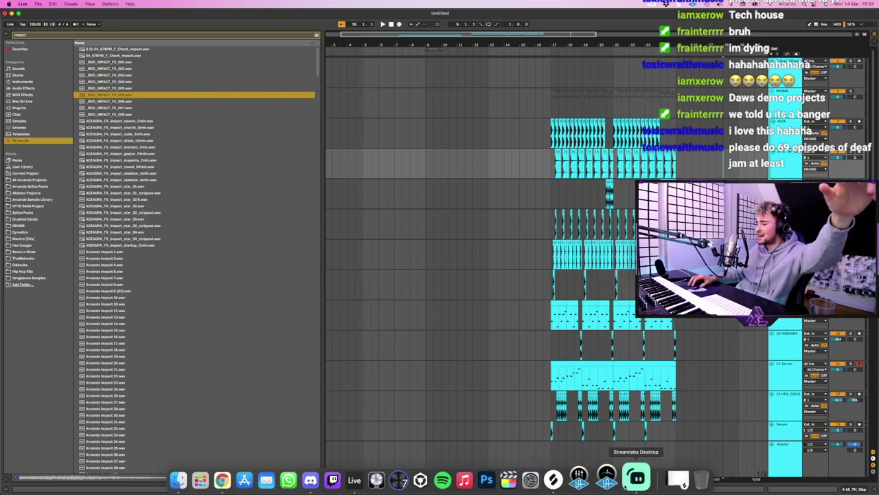
left_click(607, 479)
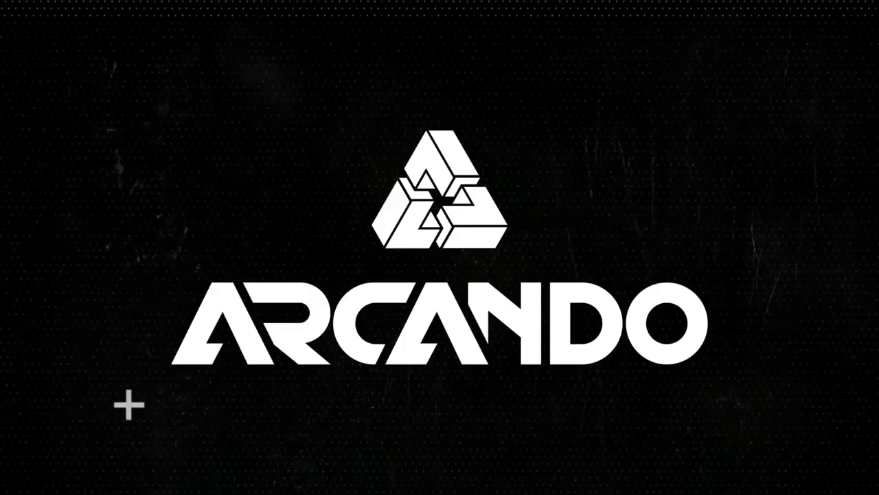